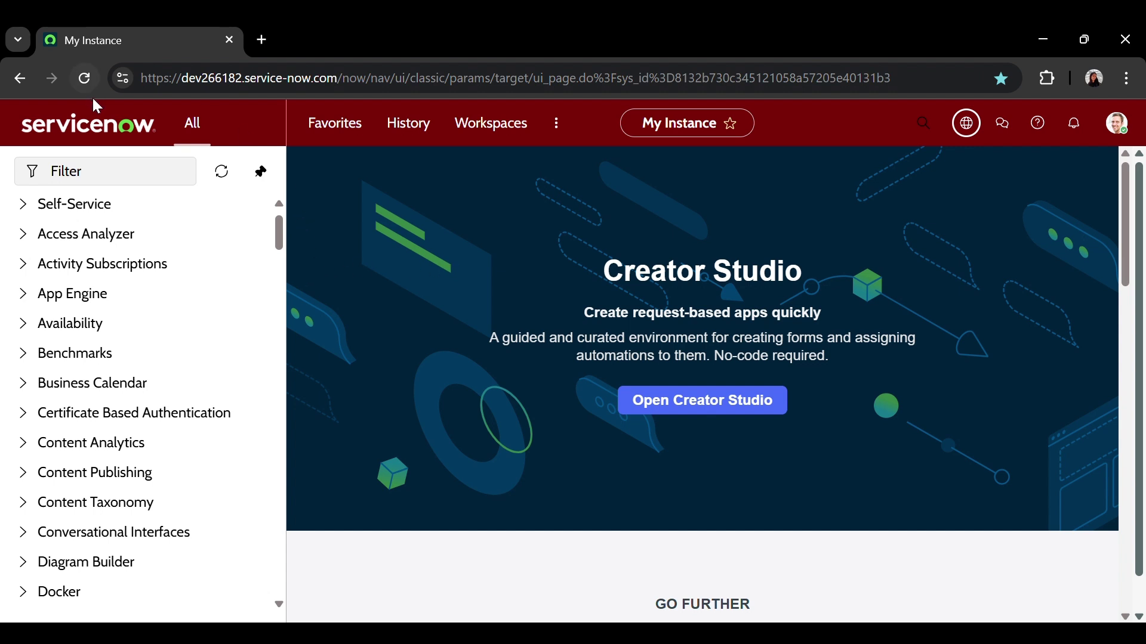
- Filter the navigator for 'Announcements' and start a new Service Portal announcement record
{"action": "left_click", "coordinate": [120, 180]}
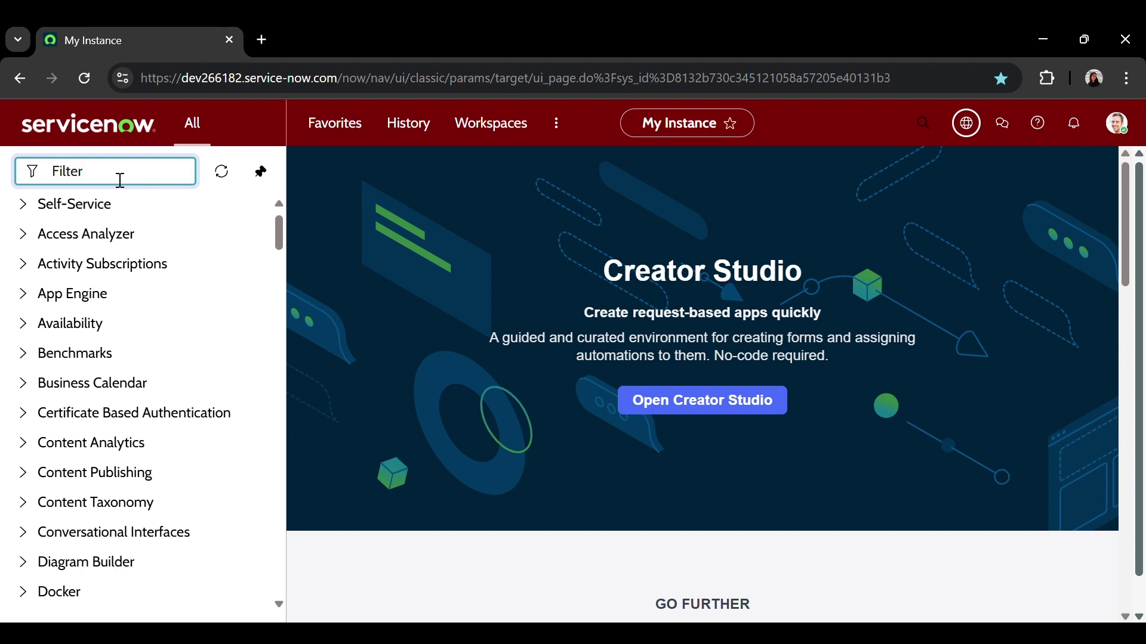
{"action": "type", "text": "Announce"}
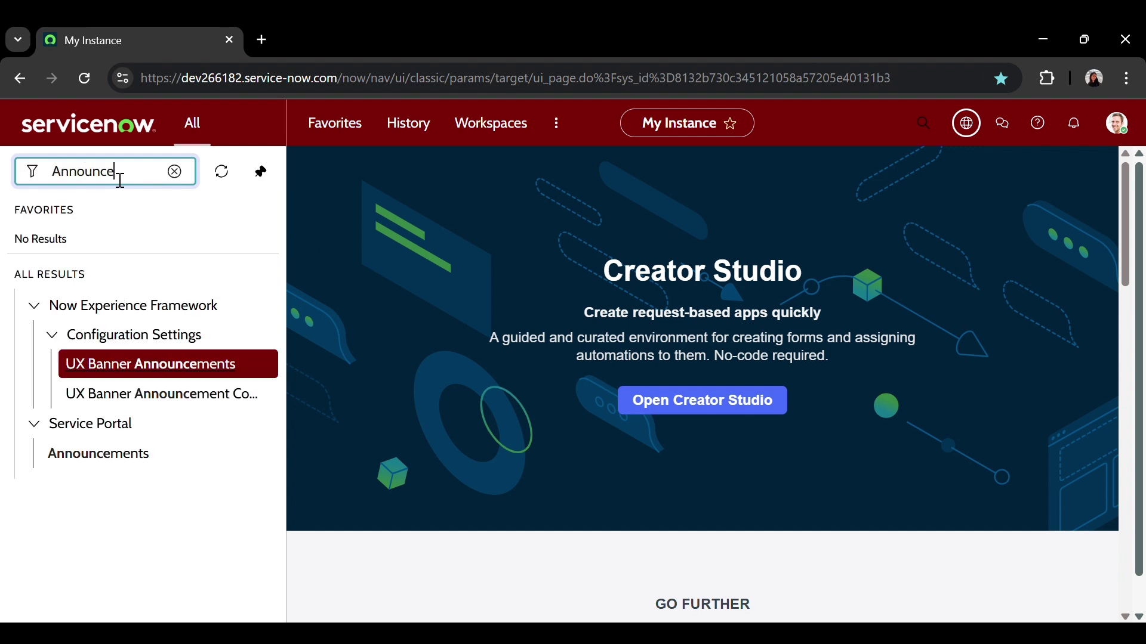
{"action": "type", "text": "ments"}
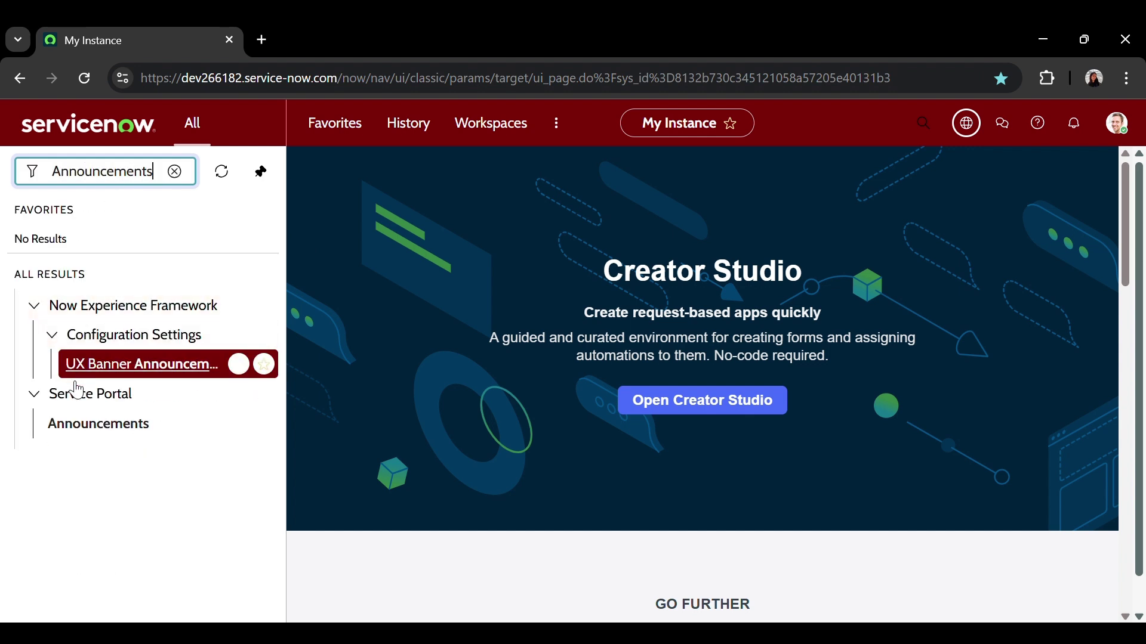
{"action": "left_click", "coordinate": [79, 427]}
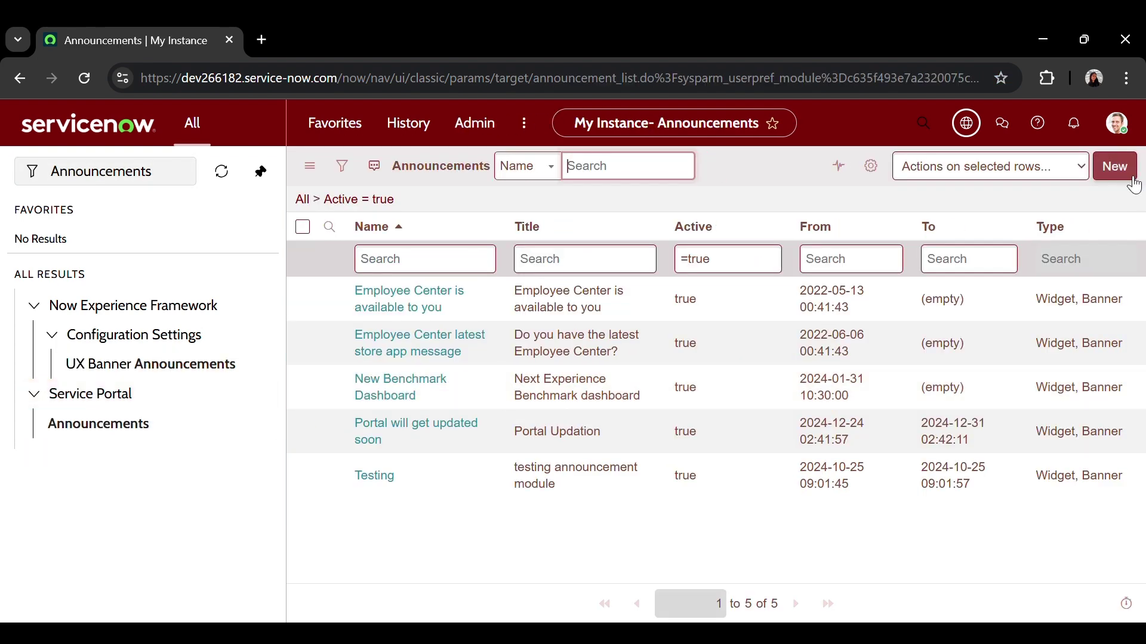
{"action": "left_click", "coordinate": [1121, 170]}
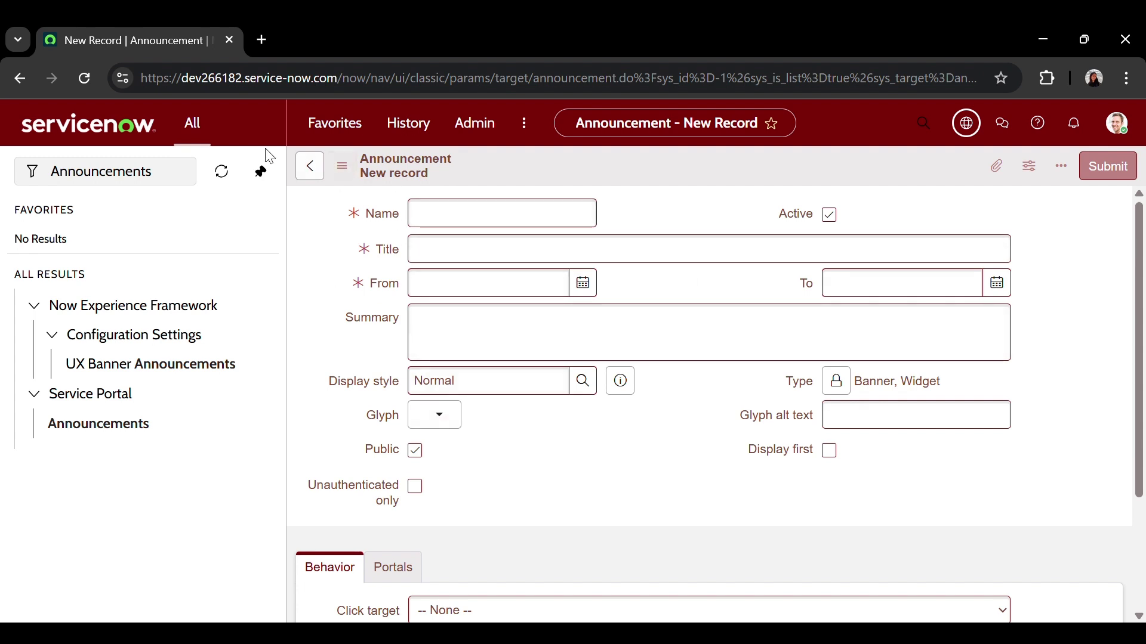
- Set both the Name and Title to 'System maintenance Notice'
{"action": "left_click", "coordinate": [261, 172]}
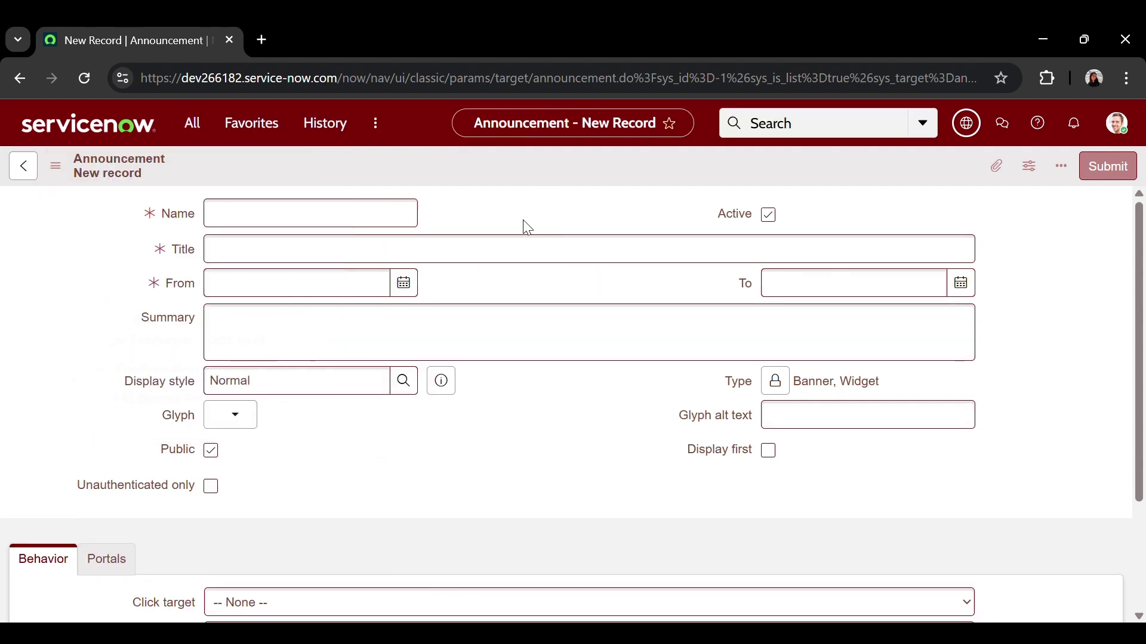
{"action": "left_click", "coordinate": [303, 221]}
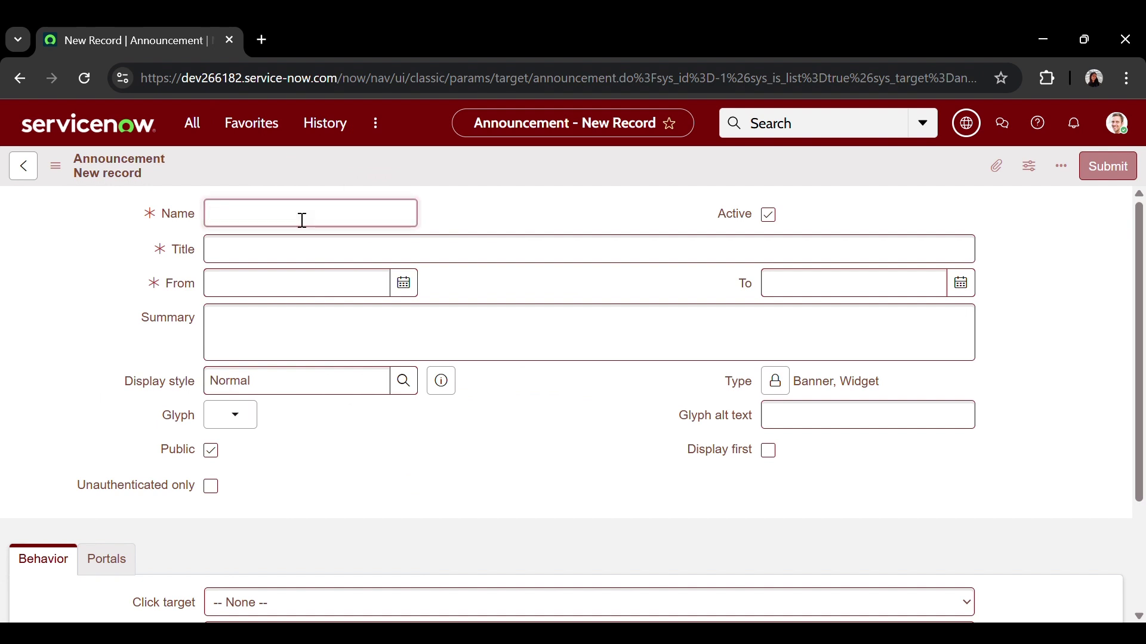
{"action": "type", "text": "System maintenance Notice"}
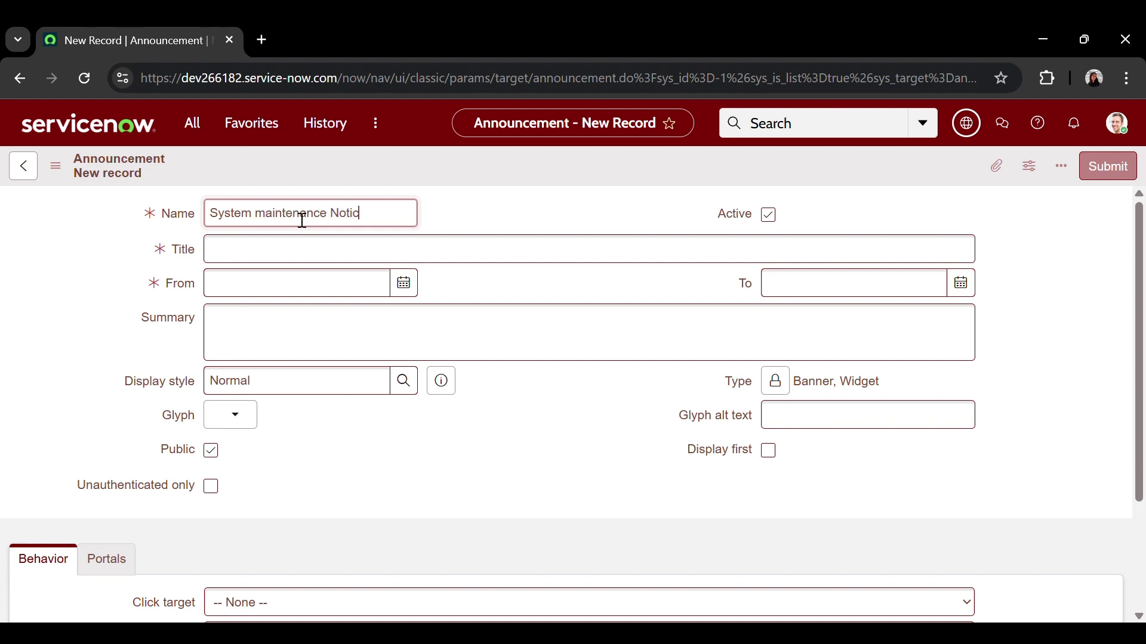
{"action": "left_click", "coordinate": [535, 213]}
{"action": "triple_click", "coordinate": [410, 221]}
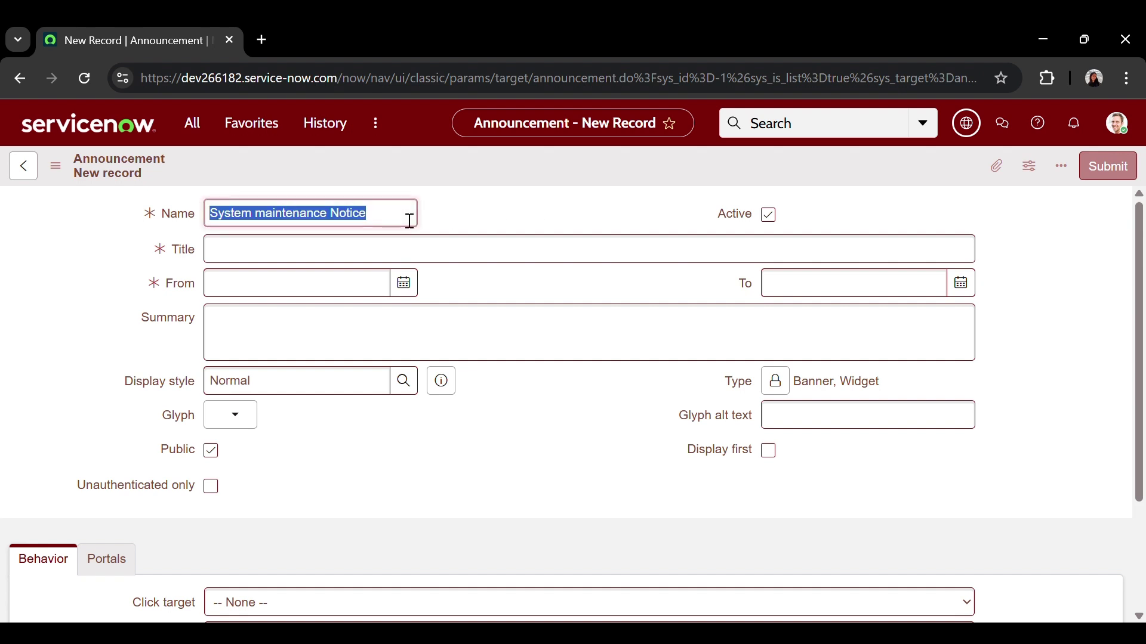
{"action": "key", "text": "ctrl+c"}
{"action": "left_click", "coordinate": [389, 254]}
{"action": "key", "text": "ctrl+v"}
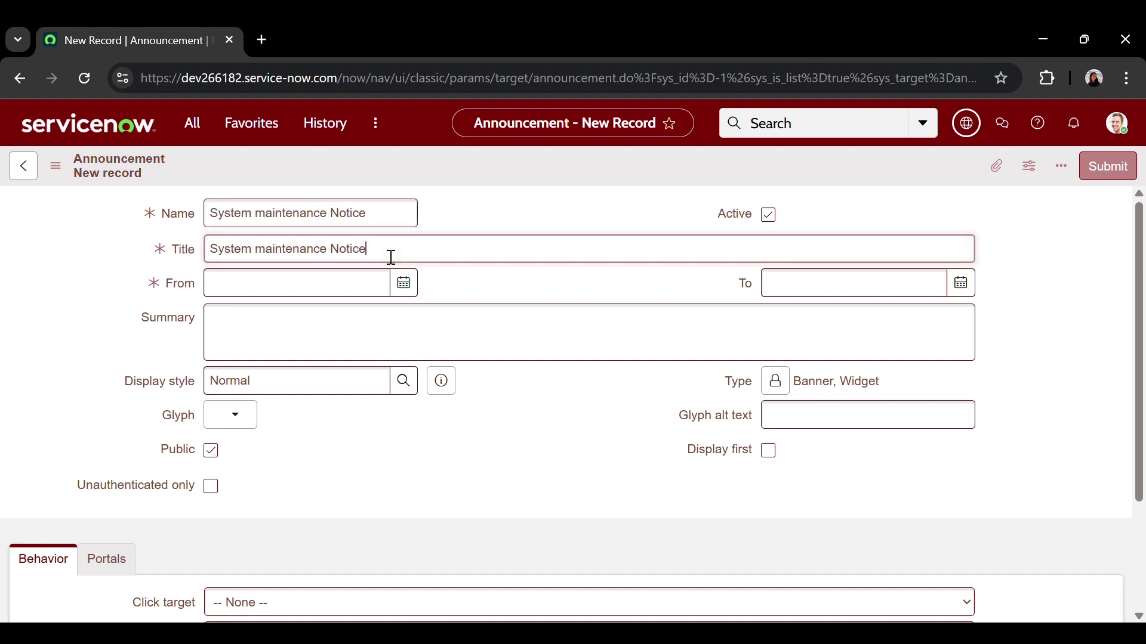
{"action": "left_click", "coordinate": [483, 292]}
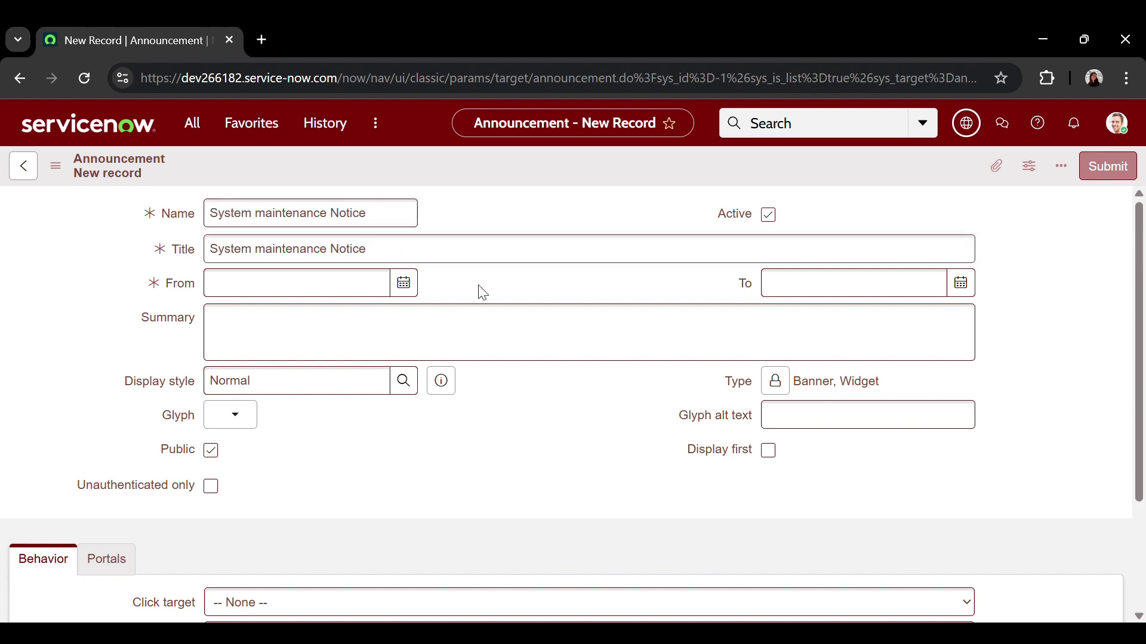
{"action": "left_click", "coordinate": [408, 297]}
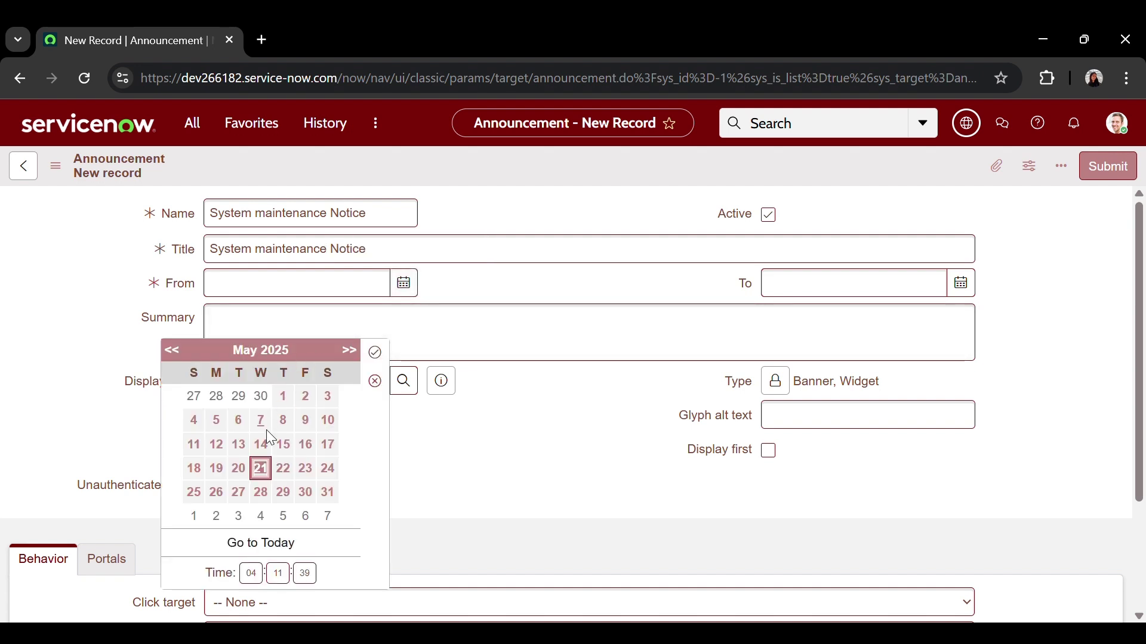
{"action": "left_click", "coordinate": [261, 470]}
{"action": "left_click", "coordinate": [375, 353]}
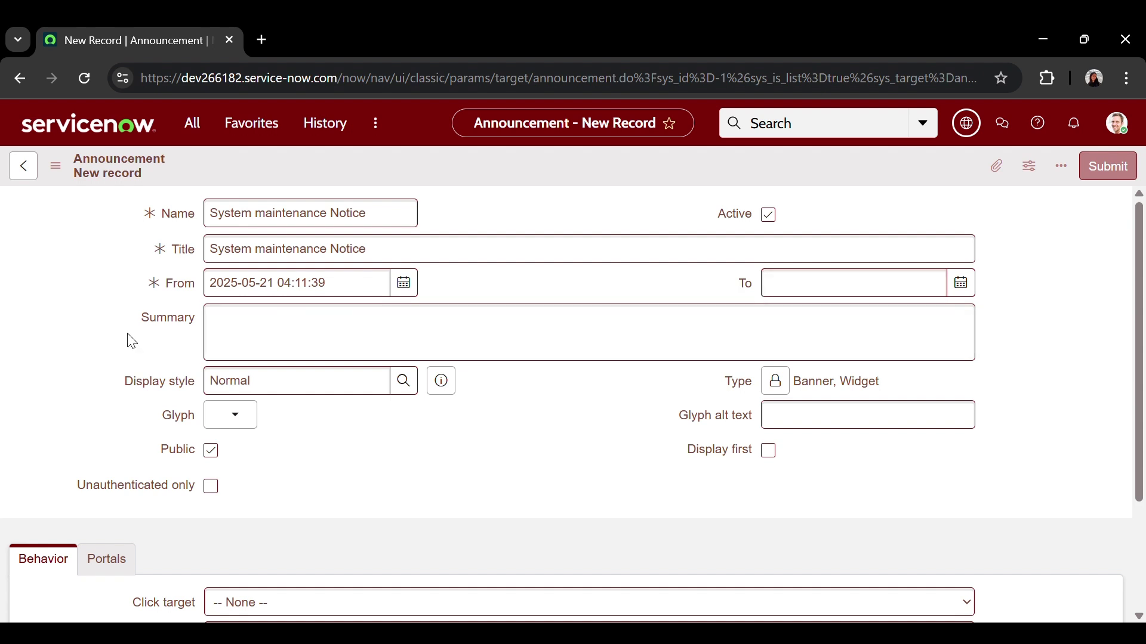
- Enter the summary 'Scheduled maintenance on May 25,2025, from 2:00AM to 4:00AM IST.'
{"action": "left_click", "coordinate": [251, 324]}
{"action": "type", "text": "Sch"}
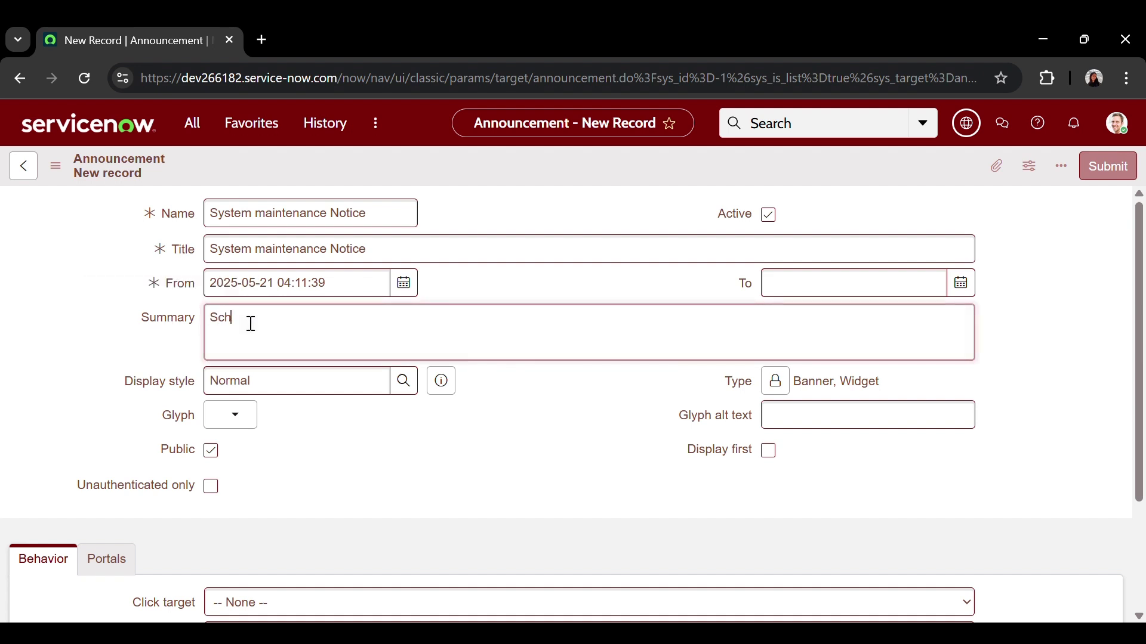
{"action": "type", "text": "eduled maintenance on Ma"}
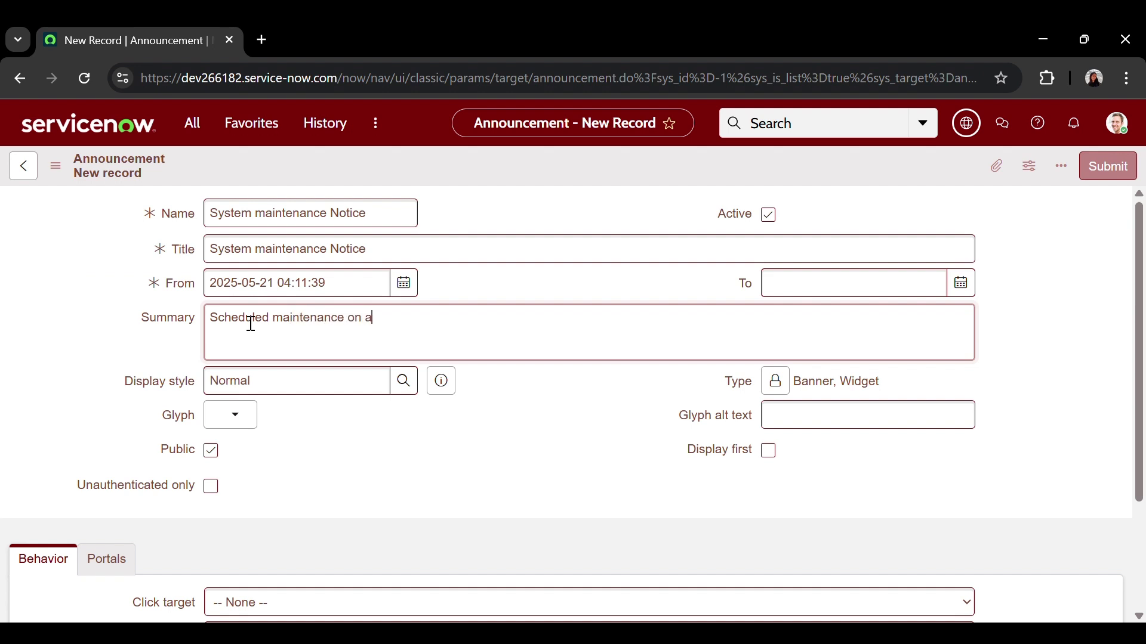
{"action": "key", "text": "BackSpace"}
{"action": "type", "text": "May 25,2025, from 2:00"}
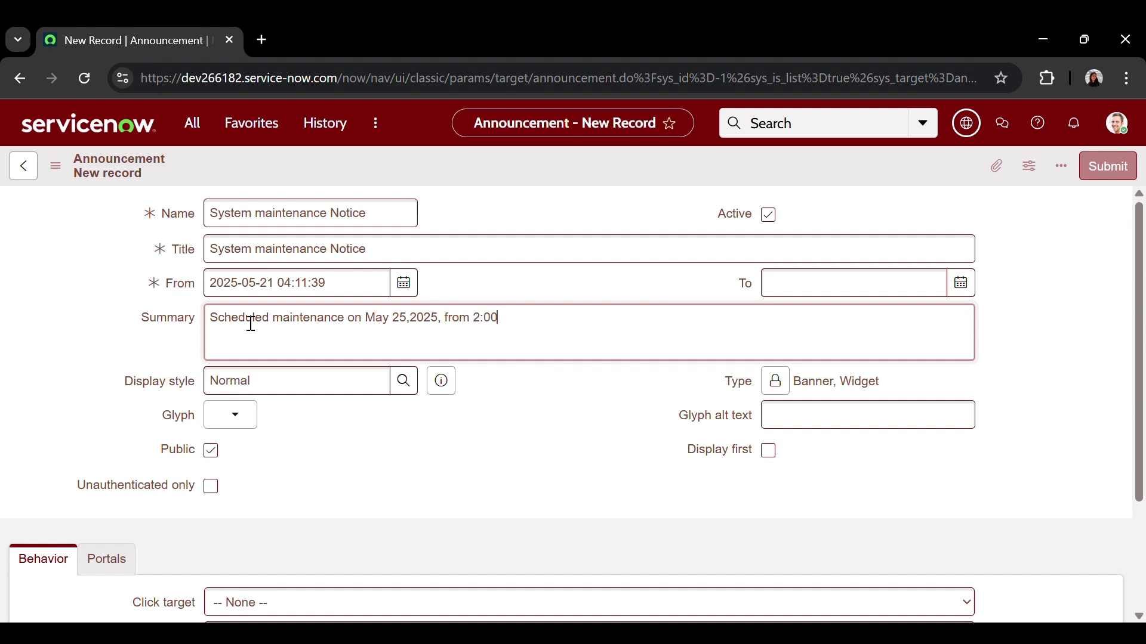
{"action": "type", "text": "AM to 4:00AM IST."}
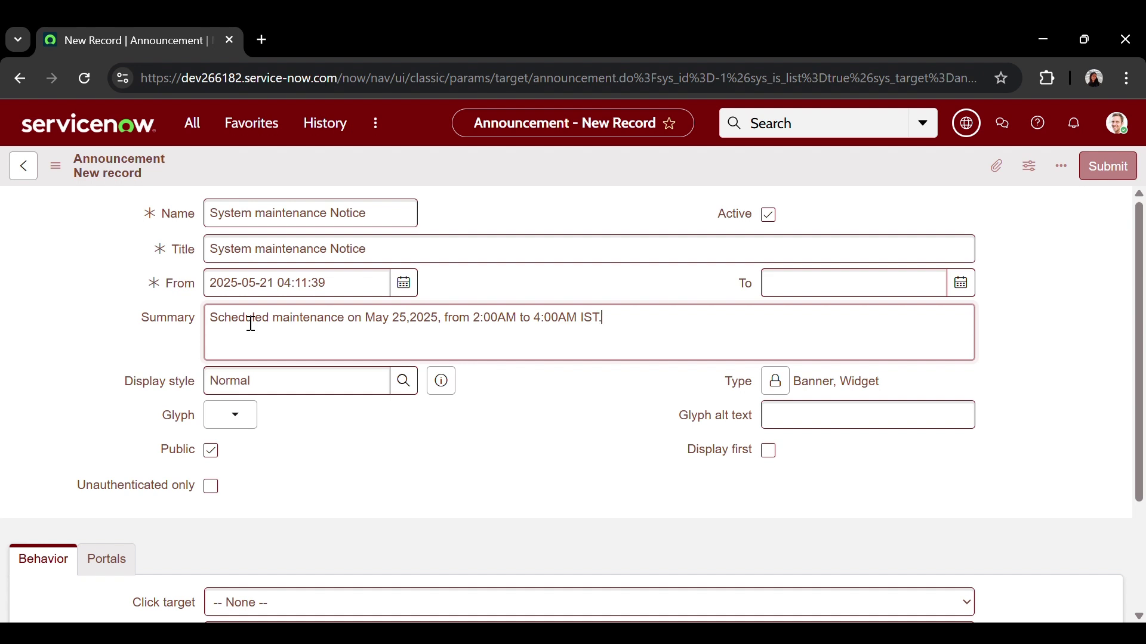
{"action": "left_click", "coordinate": [328, 416]}
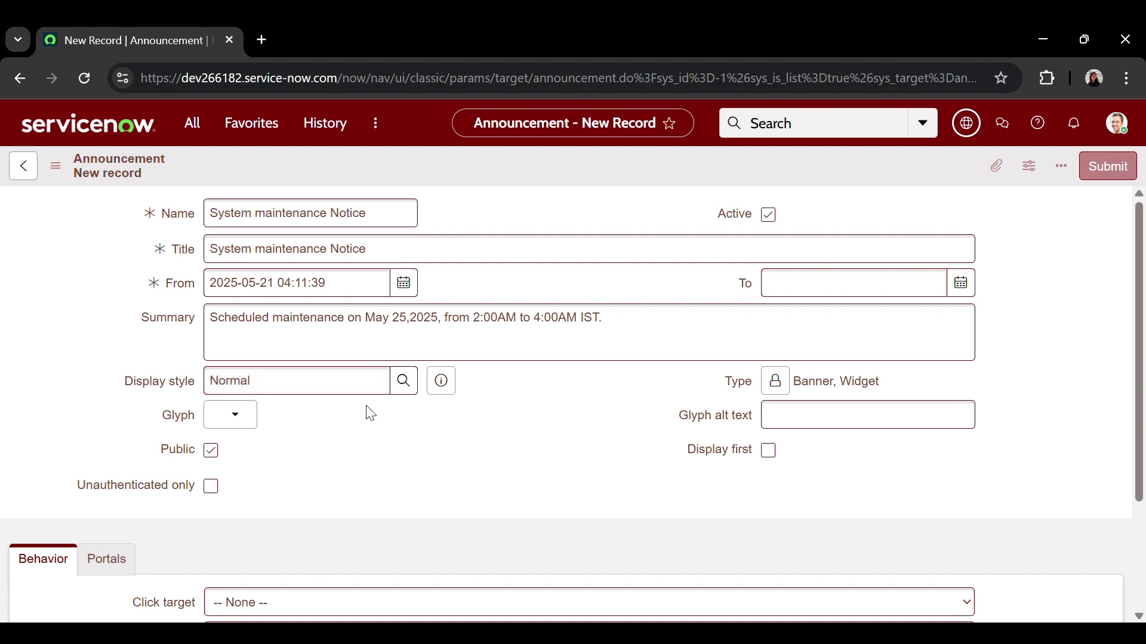
- Choose the megaphone icon as the announcement's glyph
{"action": "scroll", "coordinate": [369, 411], "scroll_direction": "down", "scroll_amount": 1}
{"action": "left_click", "coordinate": [246, 355]}
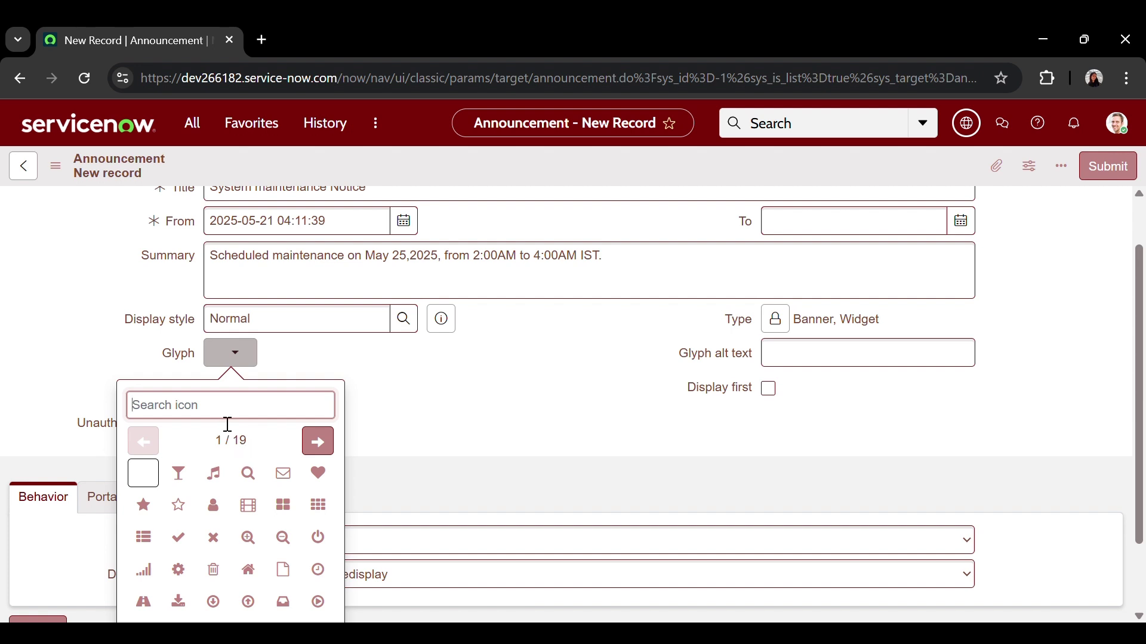
{"action": "type", "text": "hor"}
{"action": "left_click", "coordinate": [144, 473]}
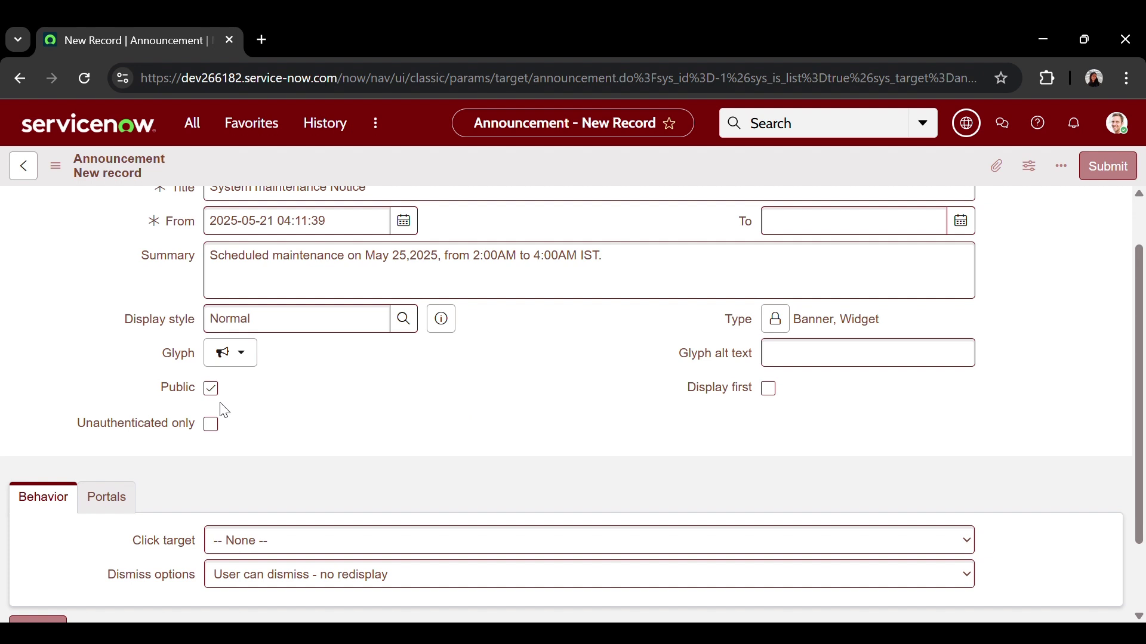
- Set the announcement Type to both Widget and Banner
{"action": "left_click", "coordinate": [776, 320]}
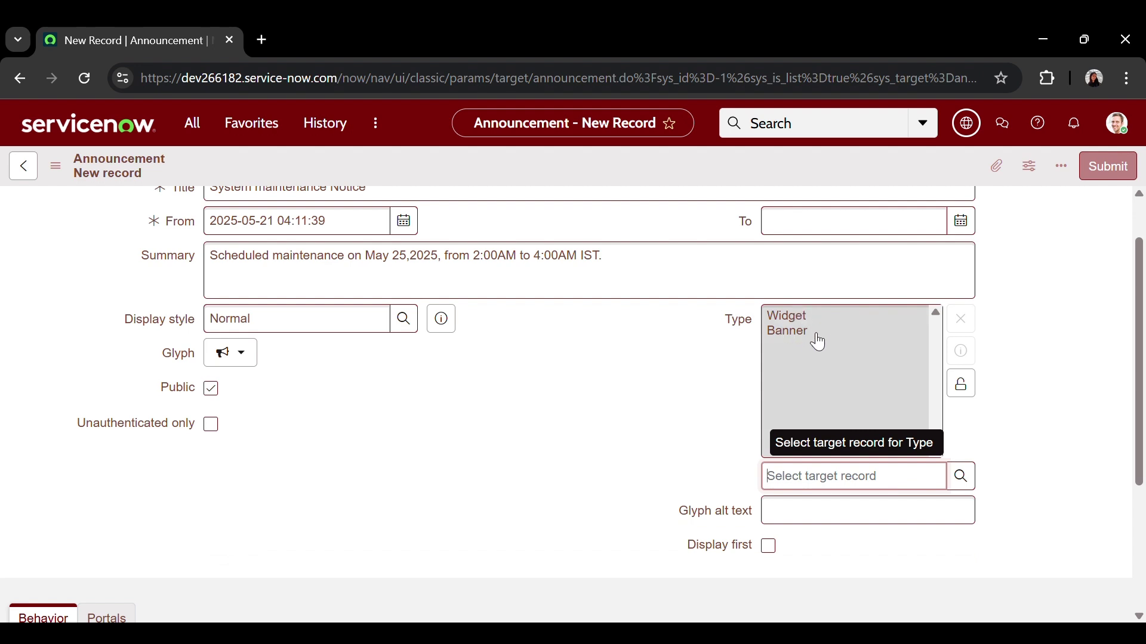
{"action": "left_click", "coordinate": [796, 338]}
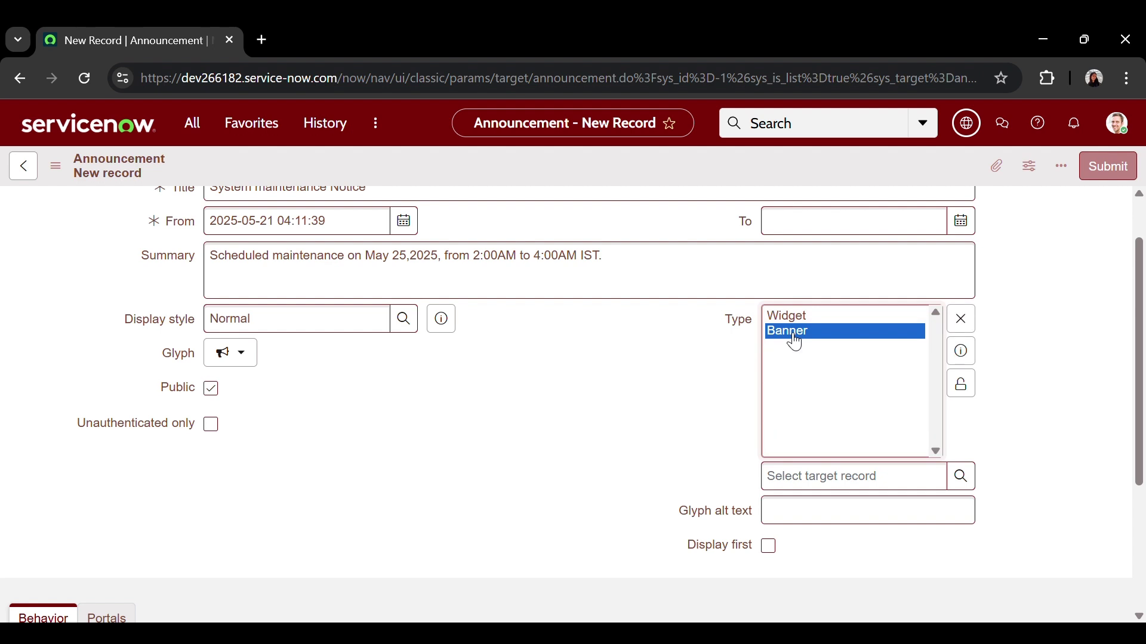
{"action": "left_click", "coordinate": [797, 322]}
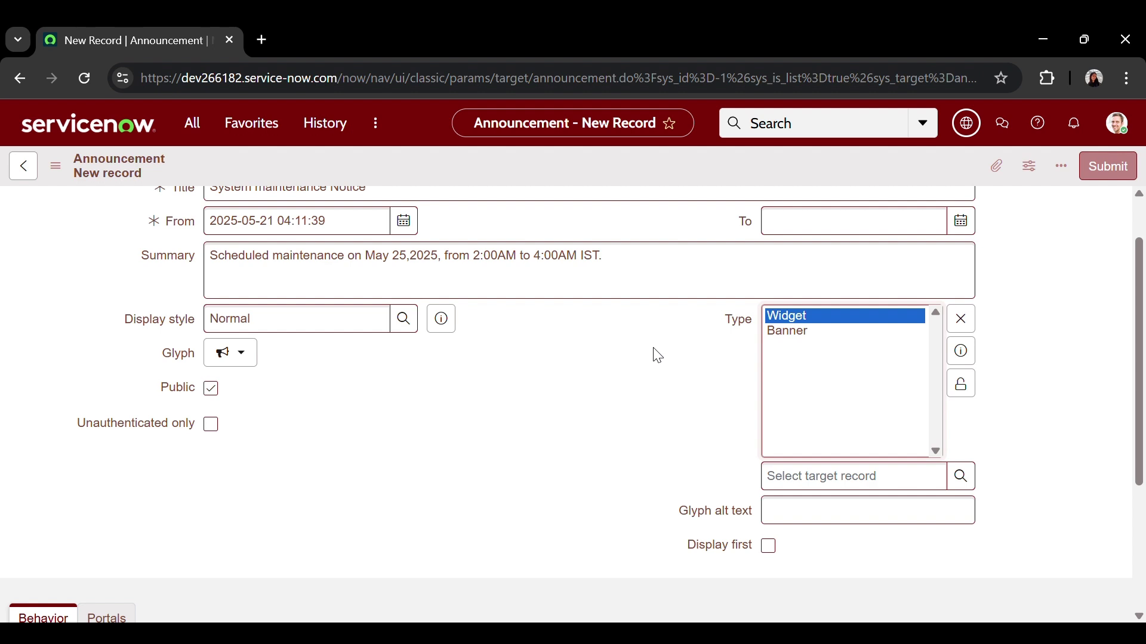
{"action": "left_click", "coordinate": [968, 384]}
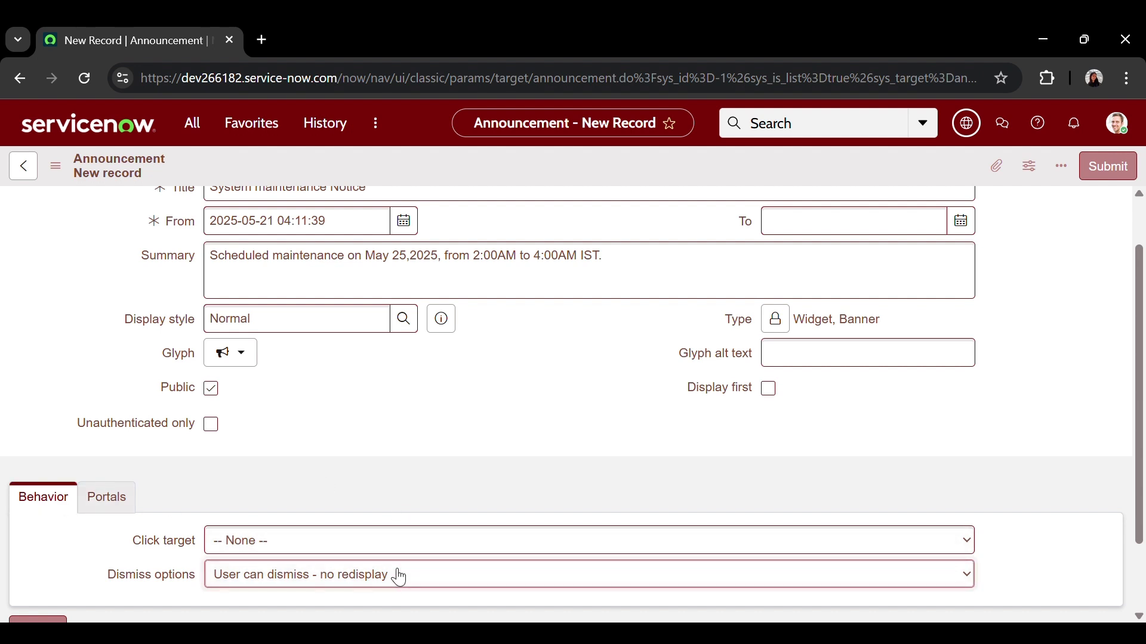
- Make it dismissible for the current session only and add Employee Center as the target portal
{"action": "left_click", "coordinate": [401, 535]}
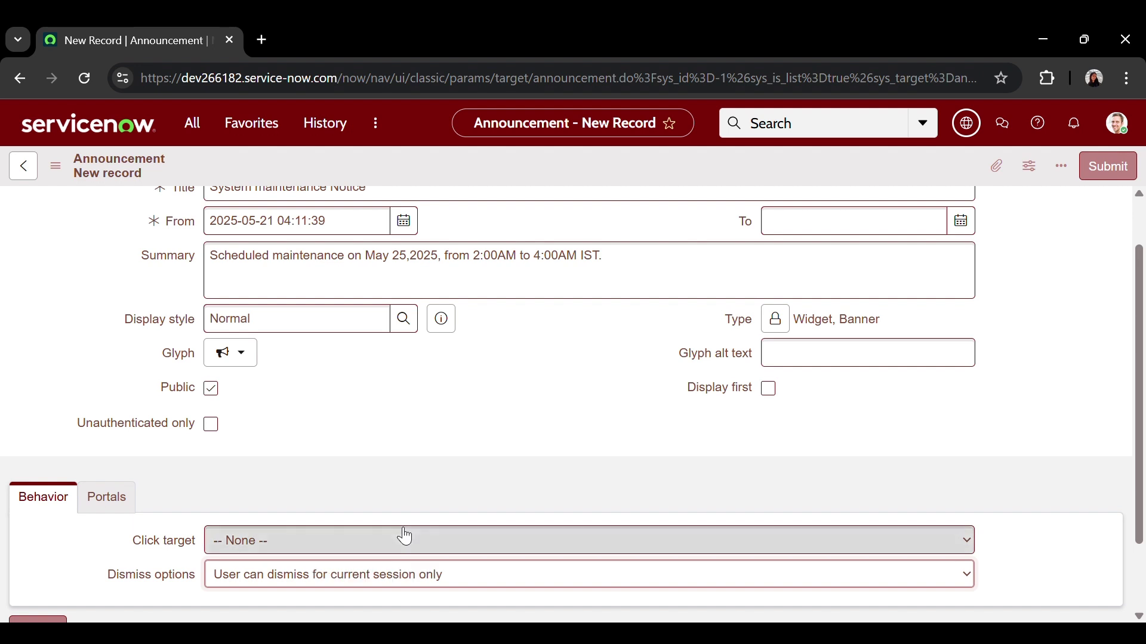
{"action": "left_click", "coordinate": [110, 498]}
{"action": "scroll", "coordinate": [344, 454], "scroll_direction": "down", "scroll_amount": 1}
{"action": "scroll", "coordinate": [345, 454], "scroll_direction": "down", "scroll_amount": 2}
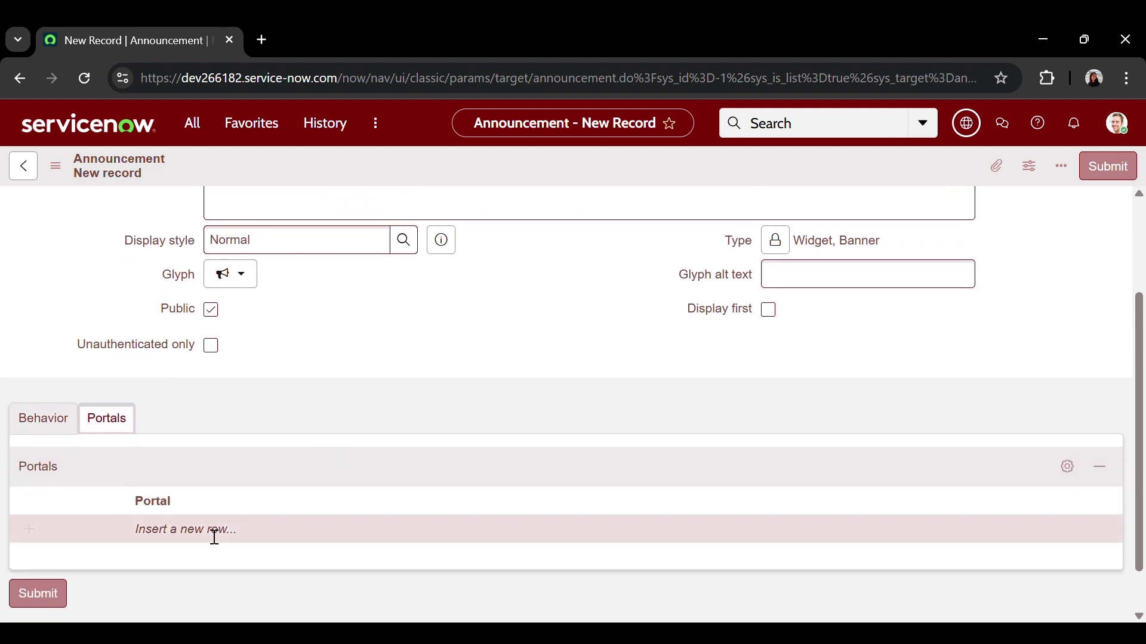
{"action": "left_click", "coordinate": [197, 535]}
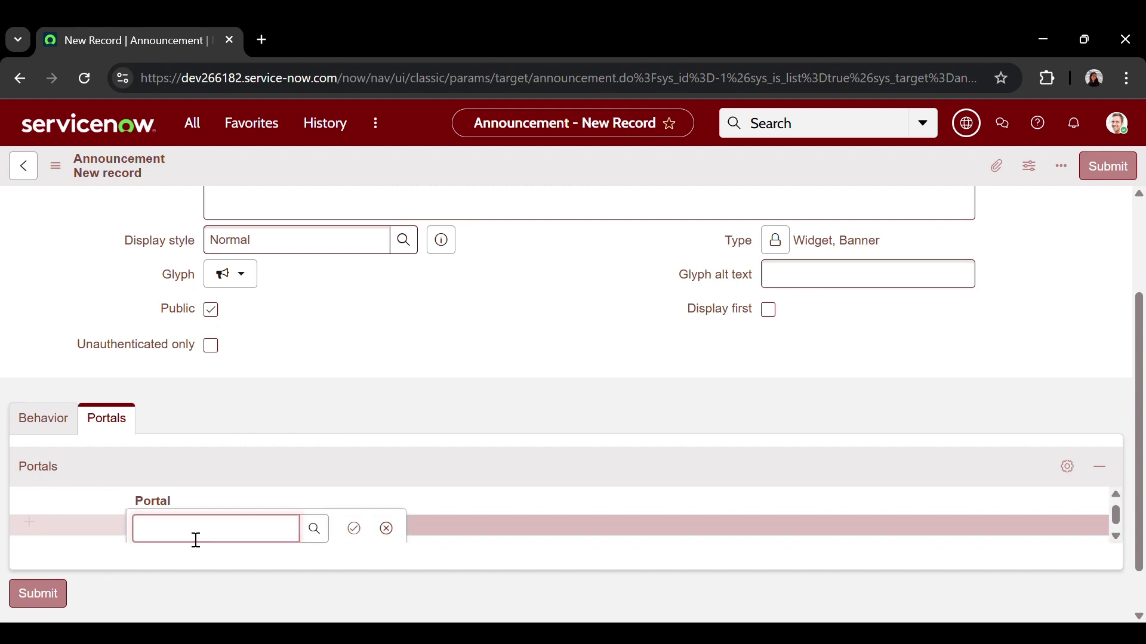
{"action": "type", "text": "employee center"}
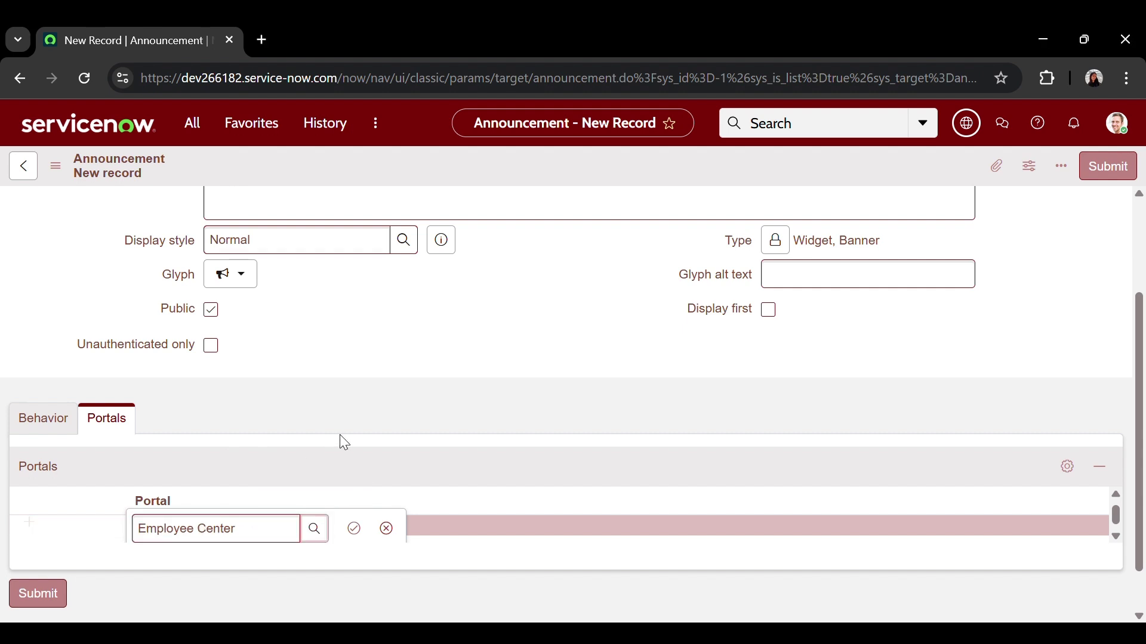
{"action": "left_click", "coordinate": [354, 529]}
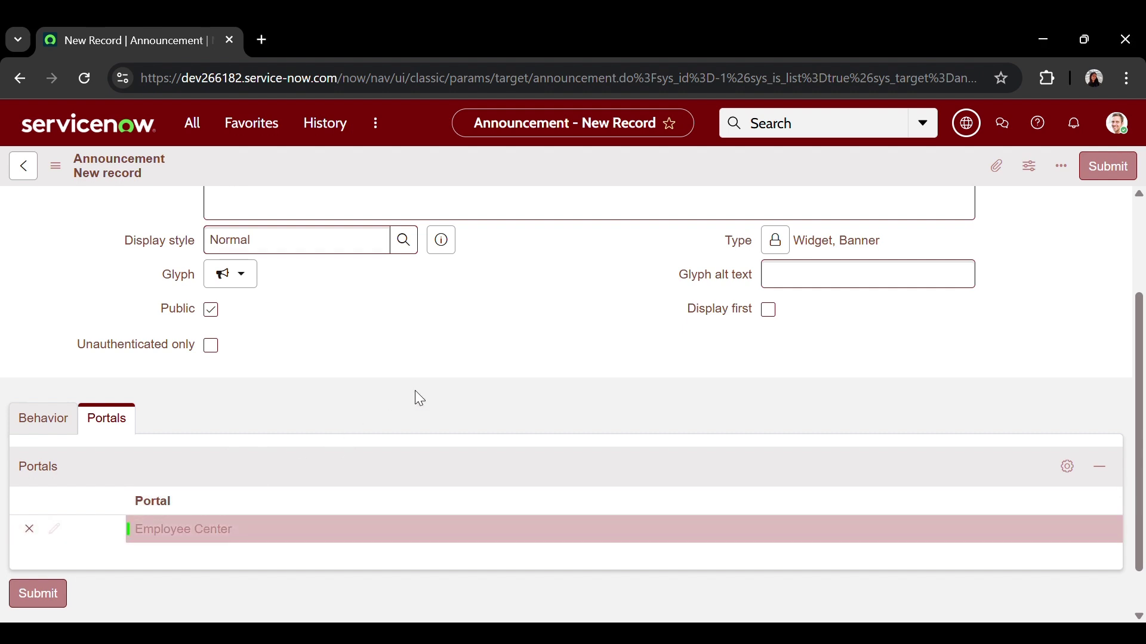
- Confirm the Employee Center portal row and save the announcement record
{"action": "scroll", "coordinate": [347, 490], "scroll_direction": "down", "scroll_amount": 1}
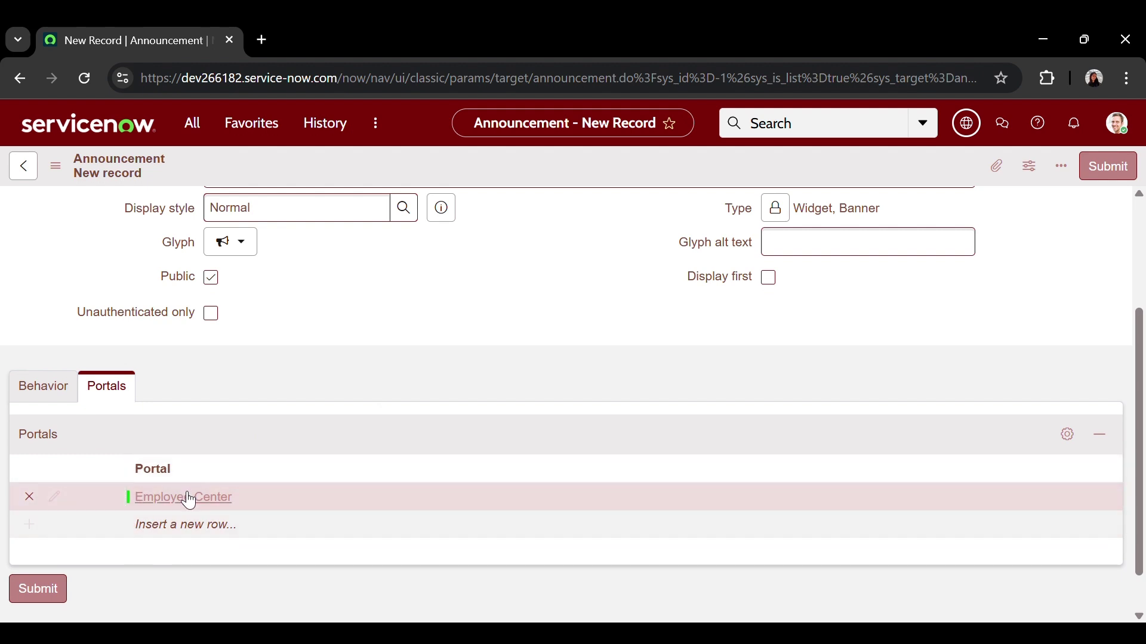
{"action": "left_click", "coordinate": [190, 501]}
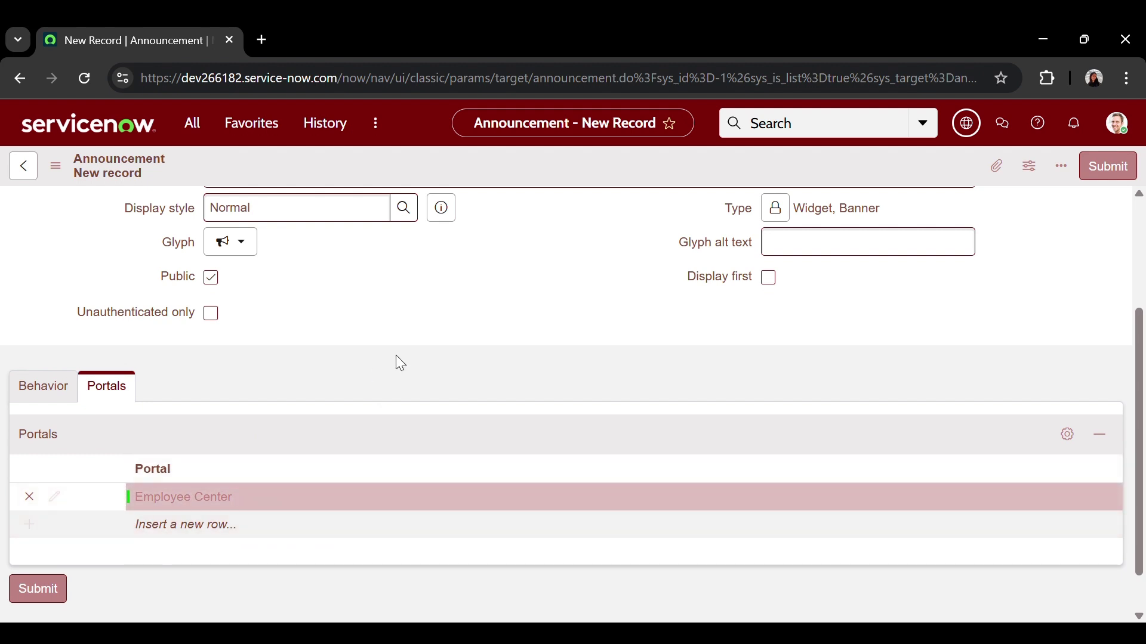
{"action": "right_click", "coordinate": [514, 182]}
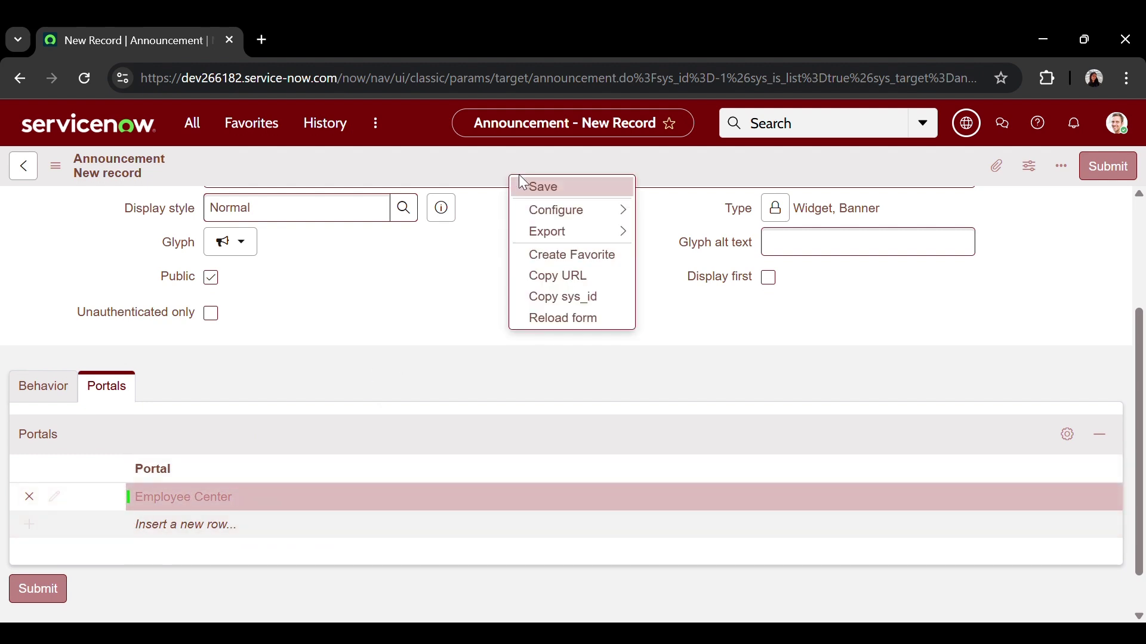
{"action": "left_click", "coordinate": [555, 186]}
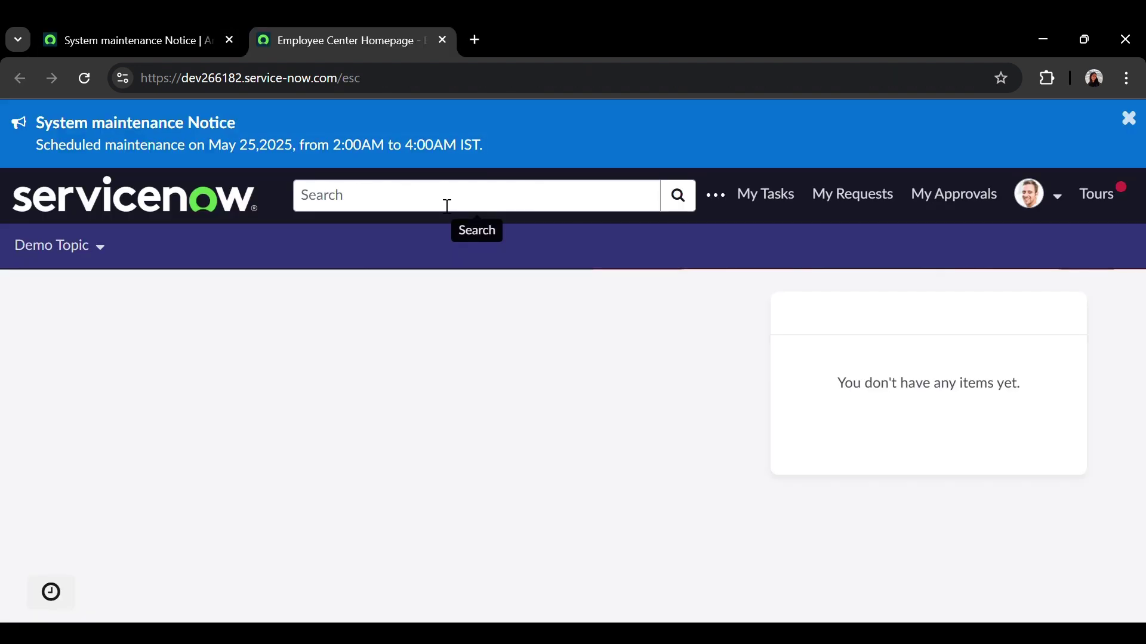
- Check the homepage banner shows 'System maintenance Notice' with the May 25 maintenance summary
{"action": "left_click_drag", "start_coordinate": [39, 120], "coordinate": [486, 147]}
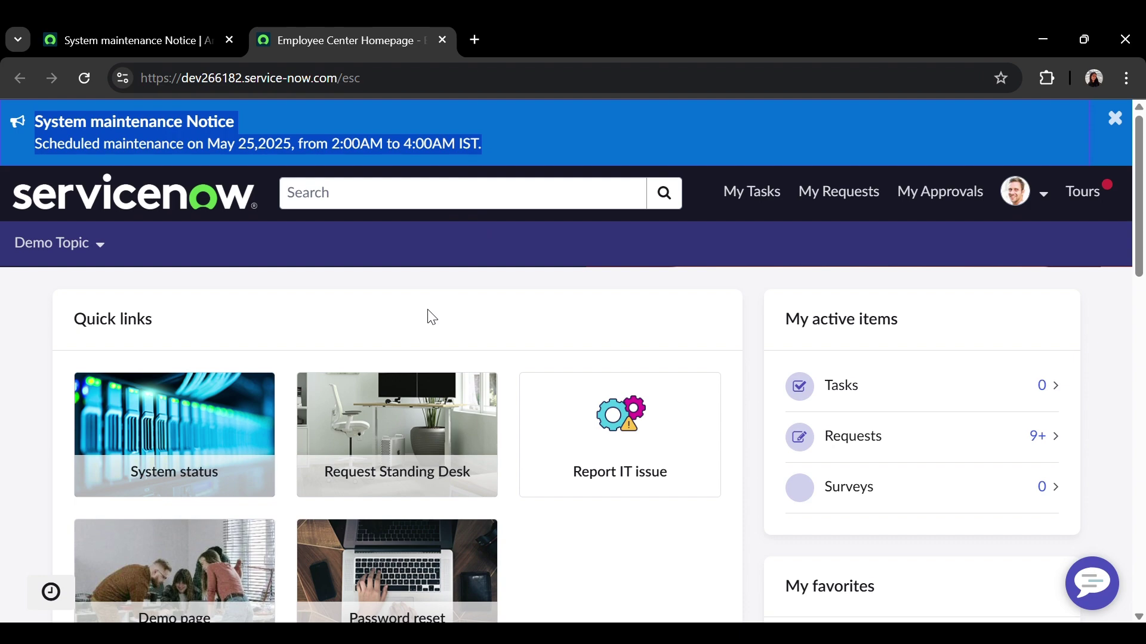
{"action": "scroll", "coordinate": [432, 317], "scroll_direction": "down", "scroll_amount": 15}
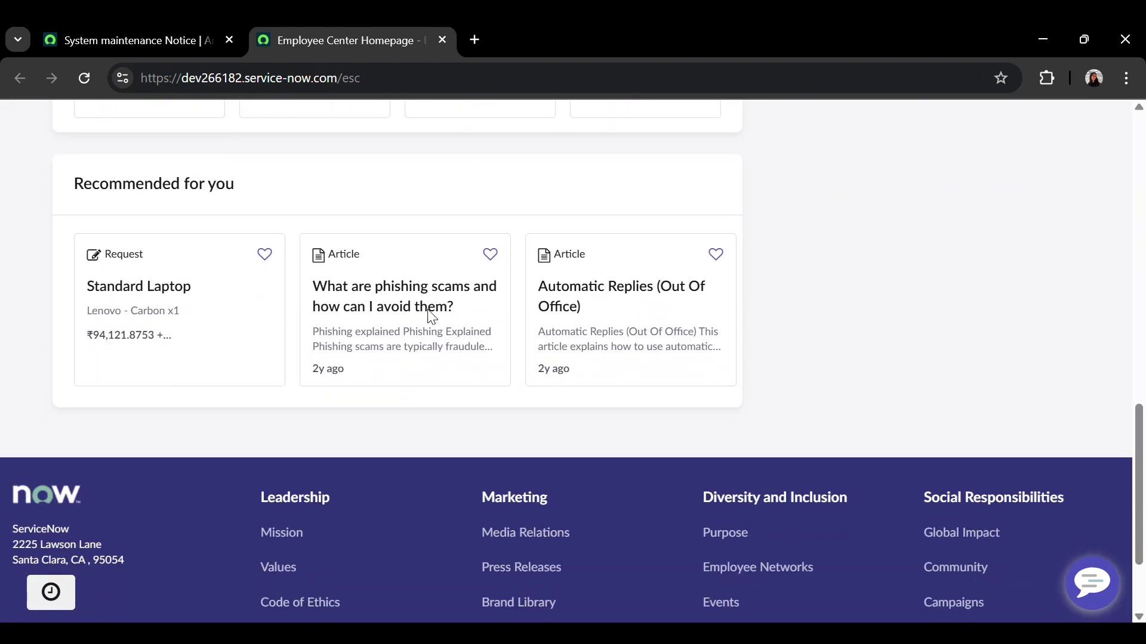
{"action": "scroll", "coordinate": [435, 318], "scroll_direction": "up", "scroll_amount": 8}
{"action": "scroll", "coordinate": [435, 319], "scroll_direction": "up", "scroll_amount": 8}
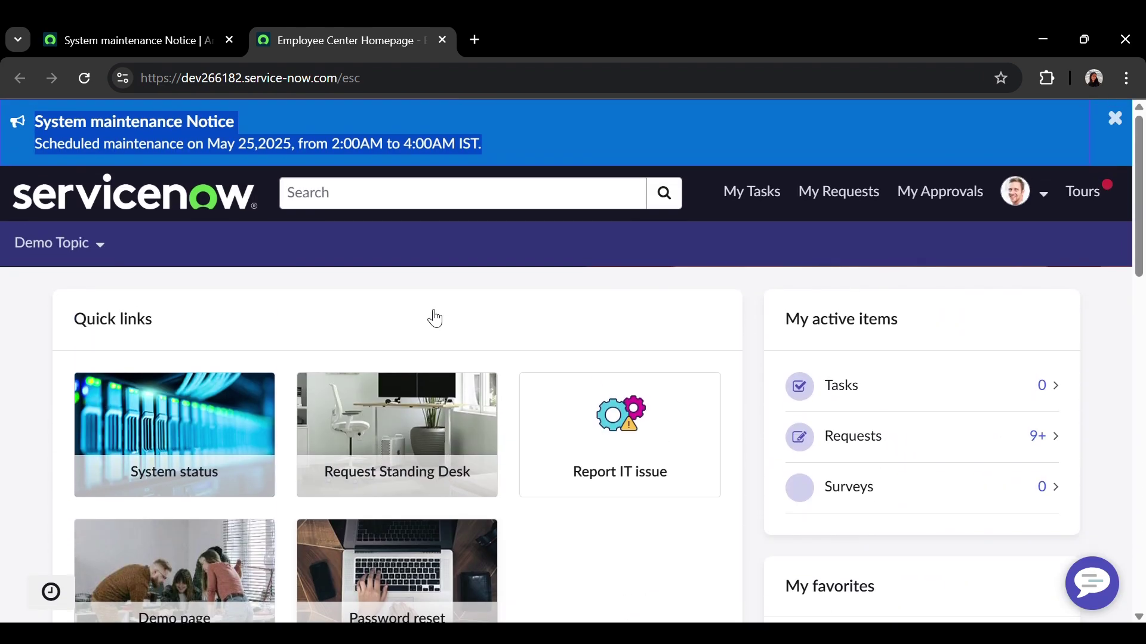
{"action": "left_click", "coordinate": [472, 274]}
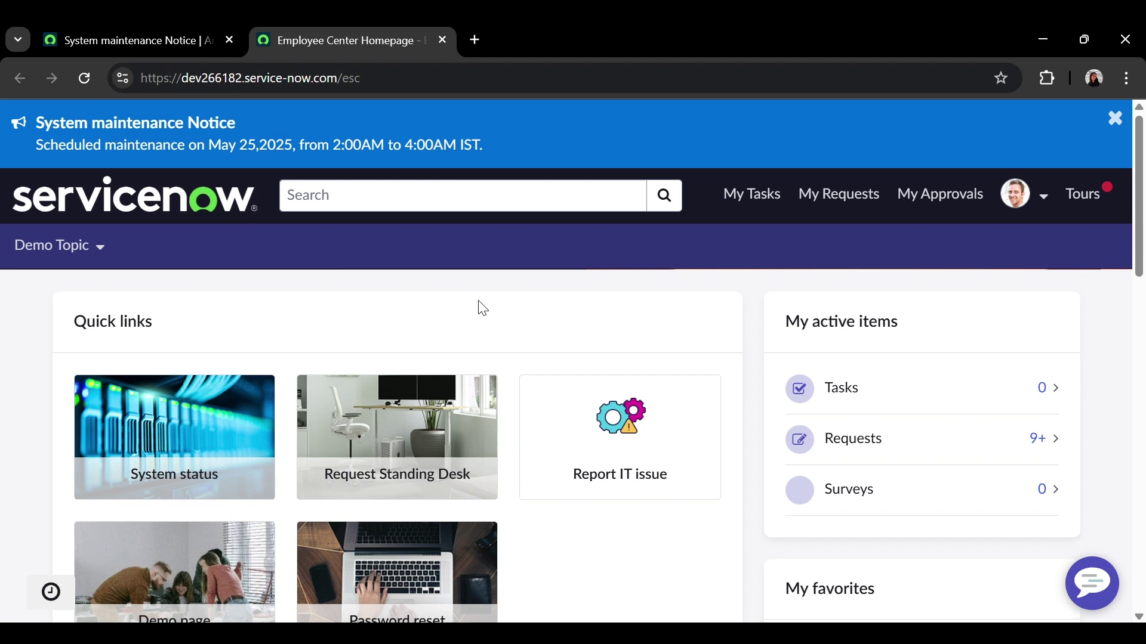
- Filter widgets for 'announce' and drop the Announcements widget into the right column below My favorites
{"action": "right_click", "coordinate": [478, 301], "text": "ctrl"}
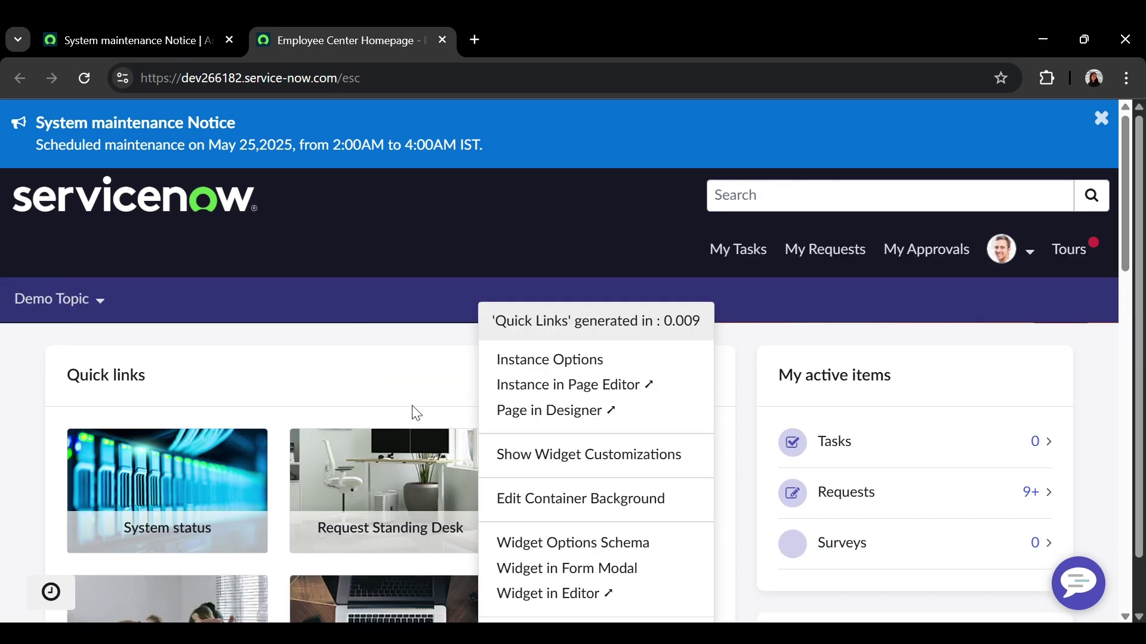
{"action": "scroll", "coordinate": [414, 410], "scroll_direction": "down", "scroll_amount": 1}
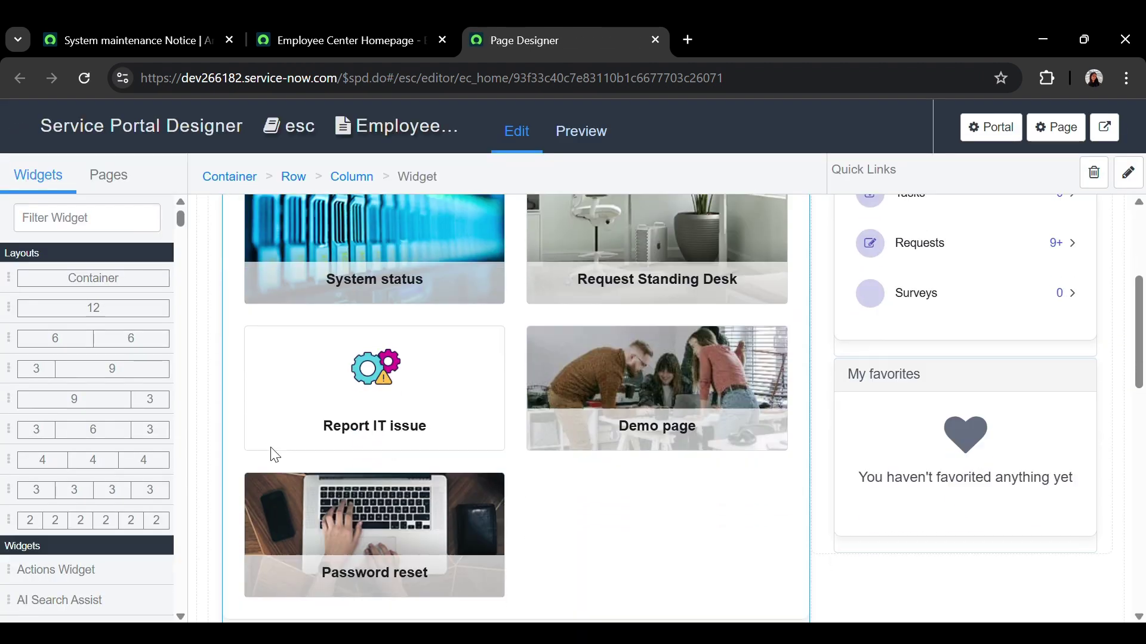
{"action": "scroll", "coordinate": [274, 456], "scroll_direction": "up", "scroll_amount": 2}
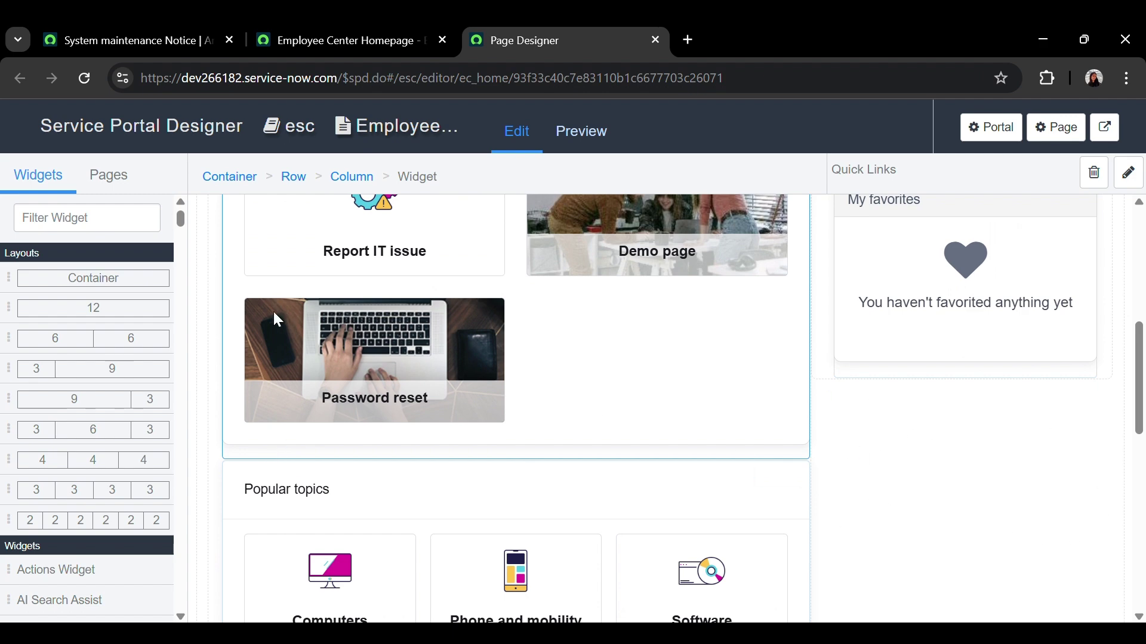
{"action": "left_click", "coordinate": [119, 227]}
{"action": "type", "text": "announce"}
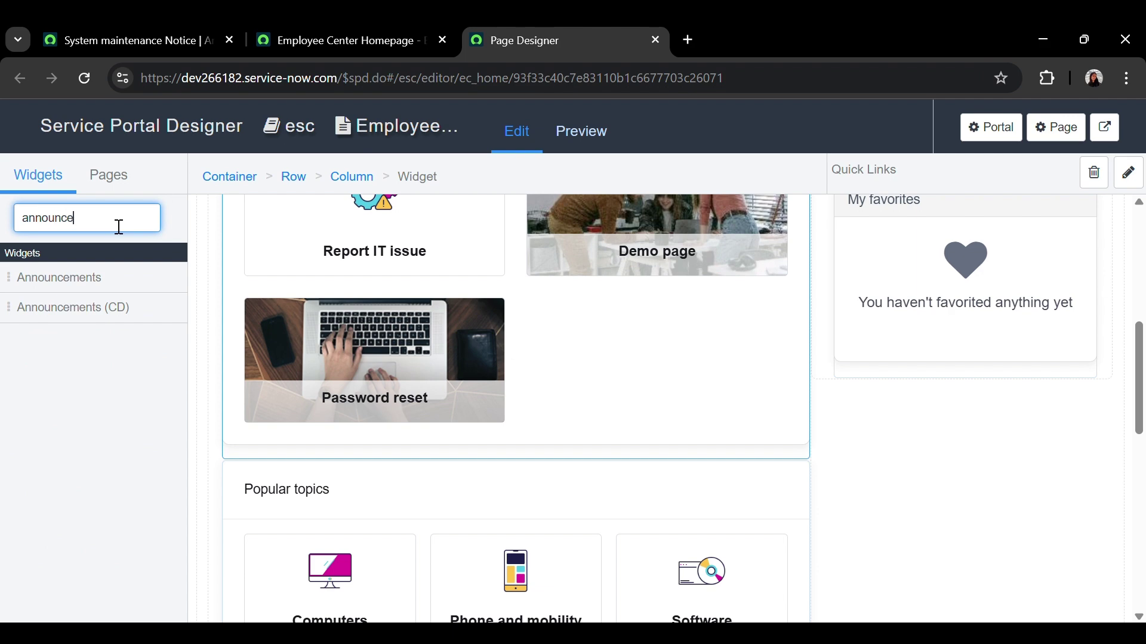
{"action": "left_click_drag", "start_coordinate": [73, 290], "coordinate": [916, 370]}
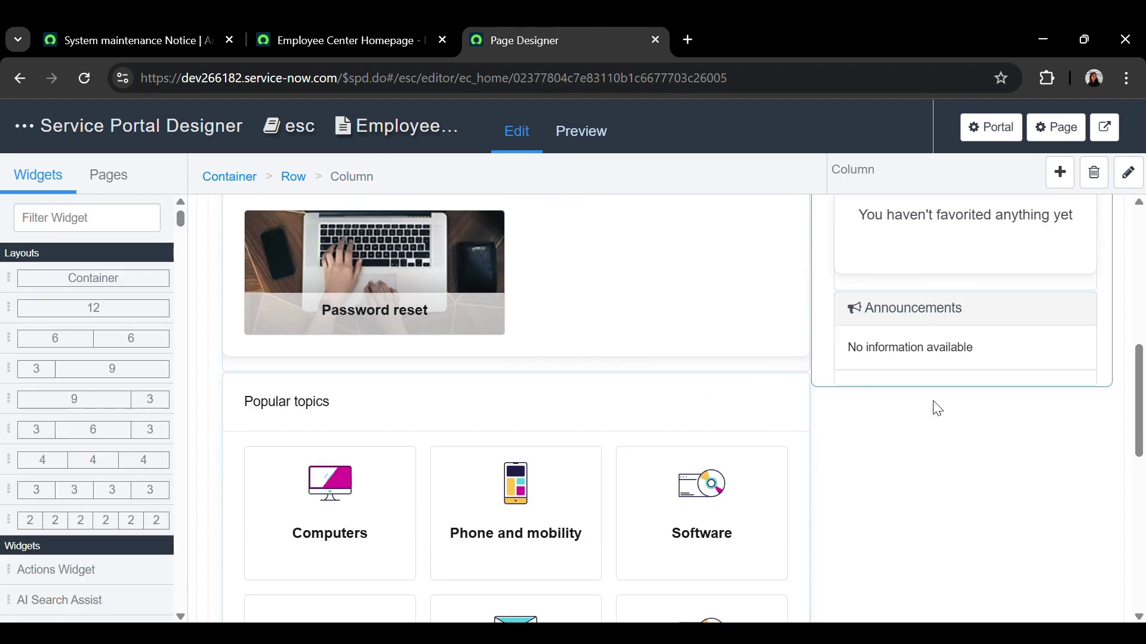
{"action": "scroll", "coordinate": [733, 430], "scroll_direction": "up", "scroll_amount": 2}
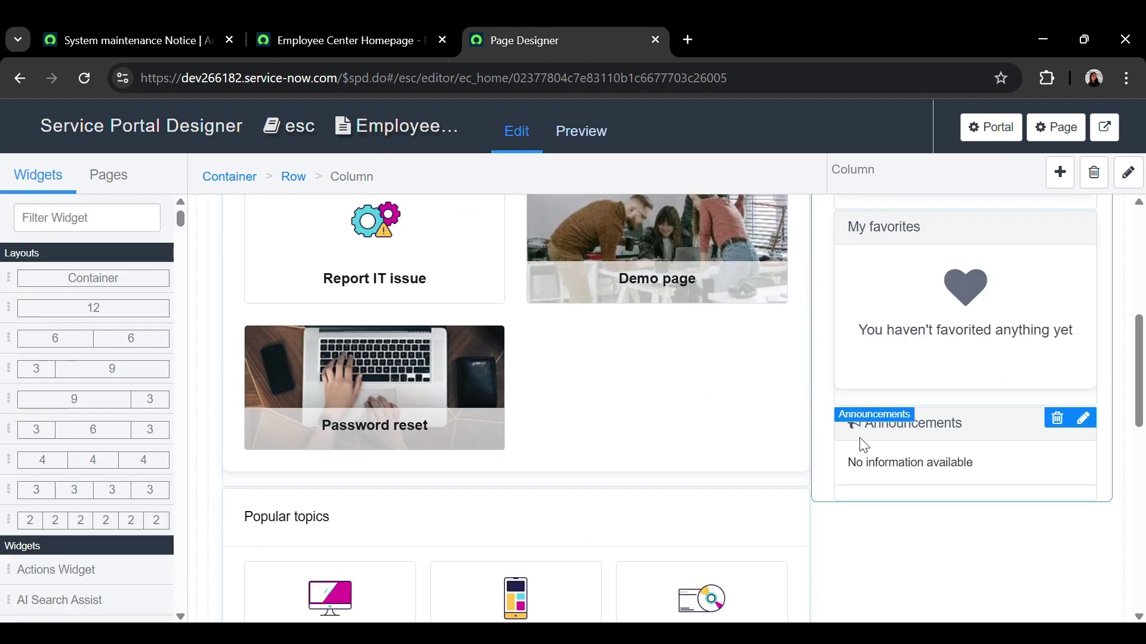
- Reload the Employee Center homepage and confirm System maintenance Notice appears in the Announcements widget
{"action": "left_click", "coordinate": [339, 28]}
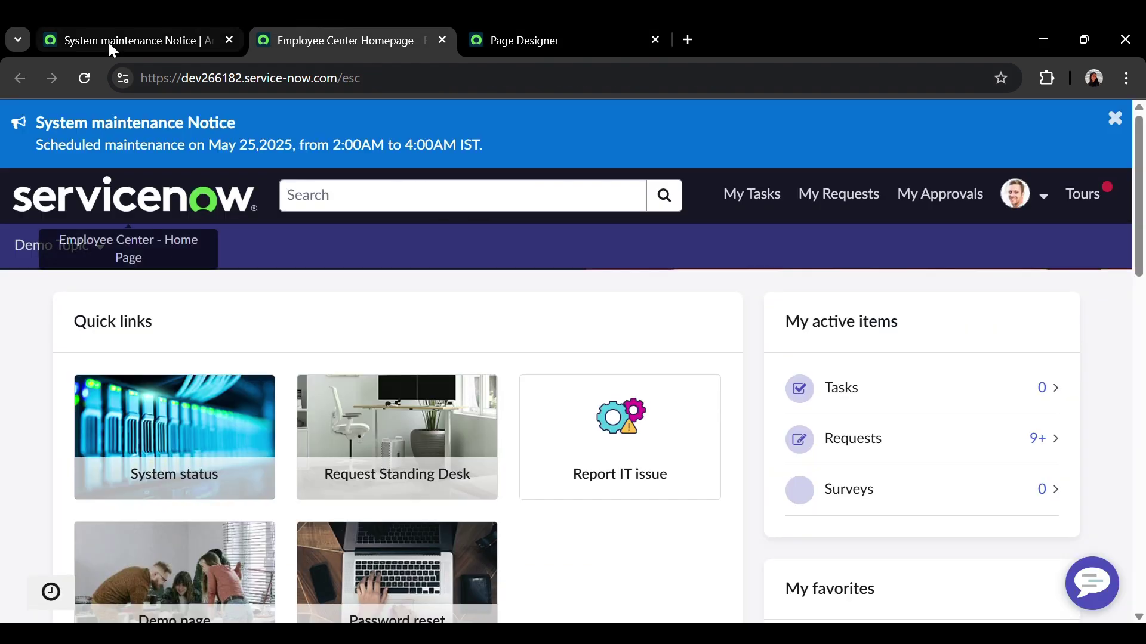
{"action": "left_click", "coordinate": [80, 77]}
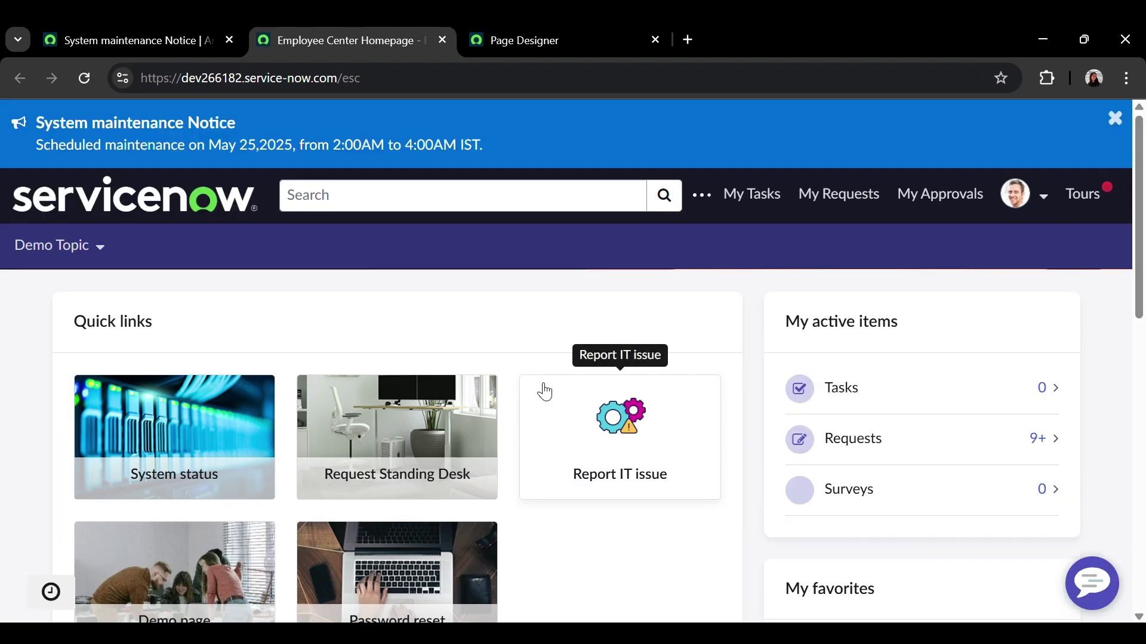
{"action": "scroll", "coordinate": [543, 392], "scroll_direction": "down", "scroll_amount": 10}
{"action": "scroll", "coordinate": [544, 392], "scroll_direction": "up", "scroll_amount": 1}
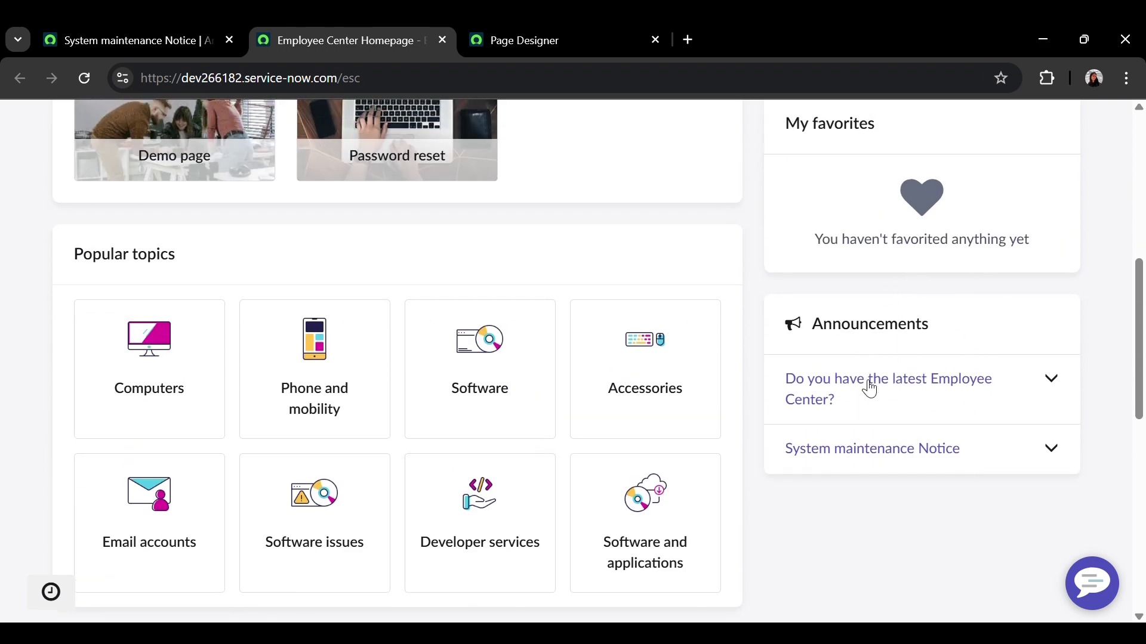
{"action": "scroll", "coordinate": [614, 309], "scroll_direction": "up", "scroll_amount": 8}
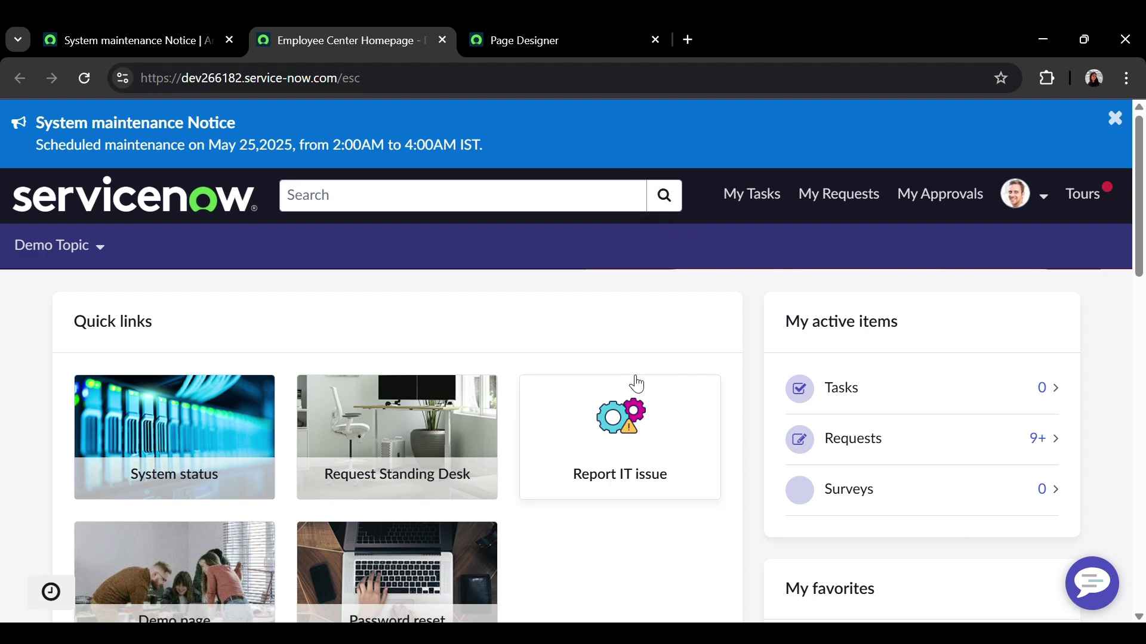